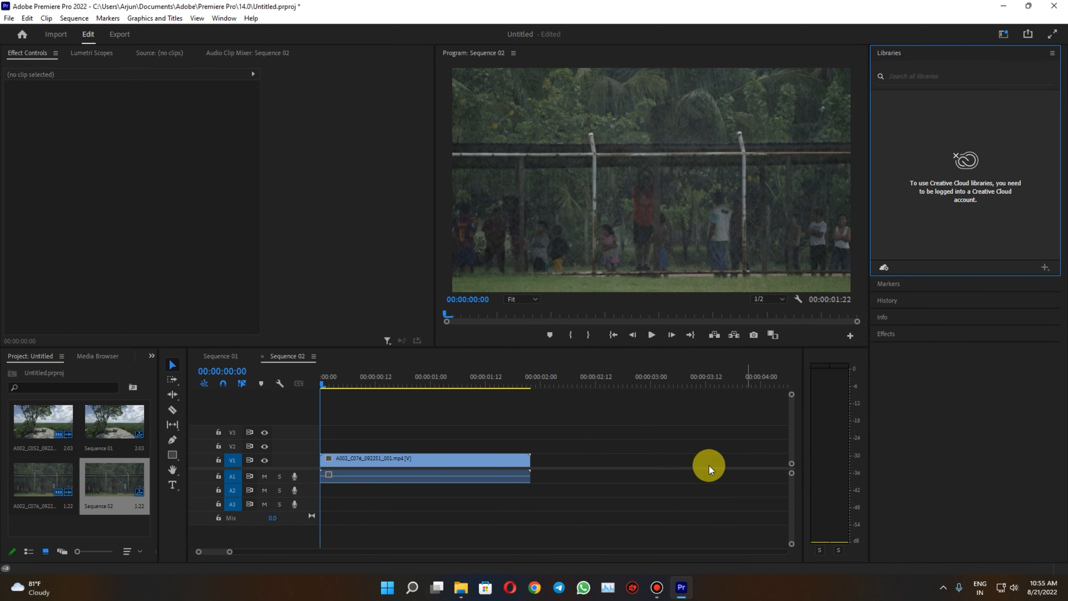
left_click_drag(323, 383, 313, 403)
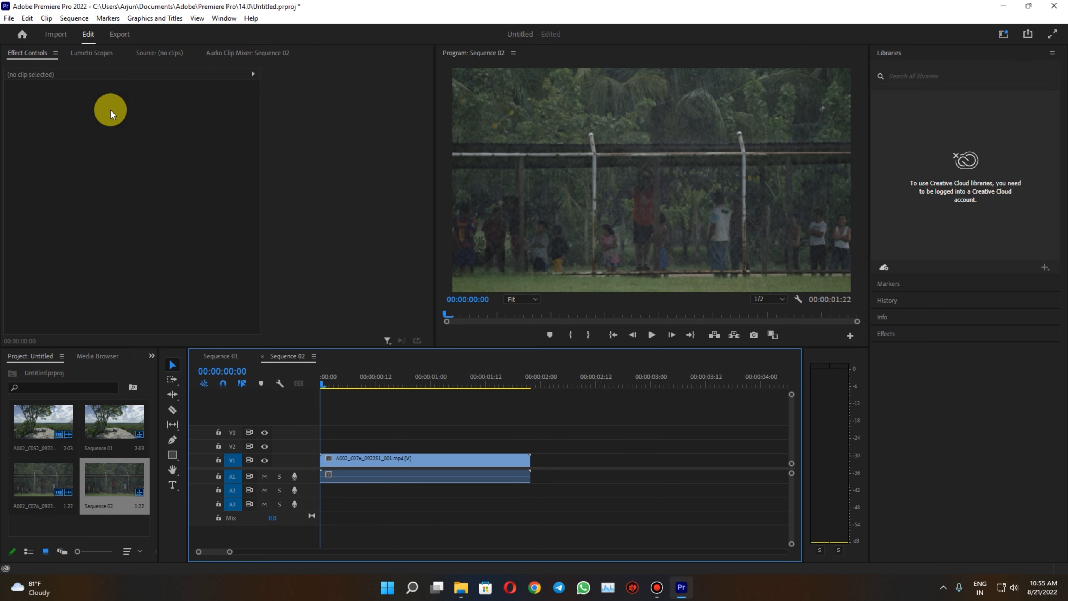
left_click(120, 34)
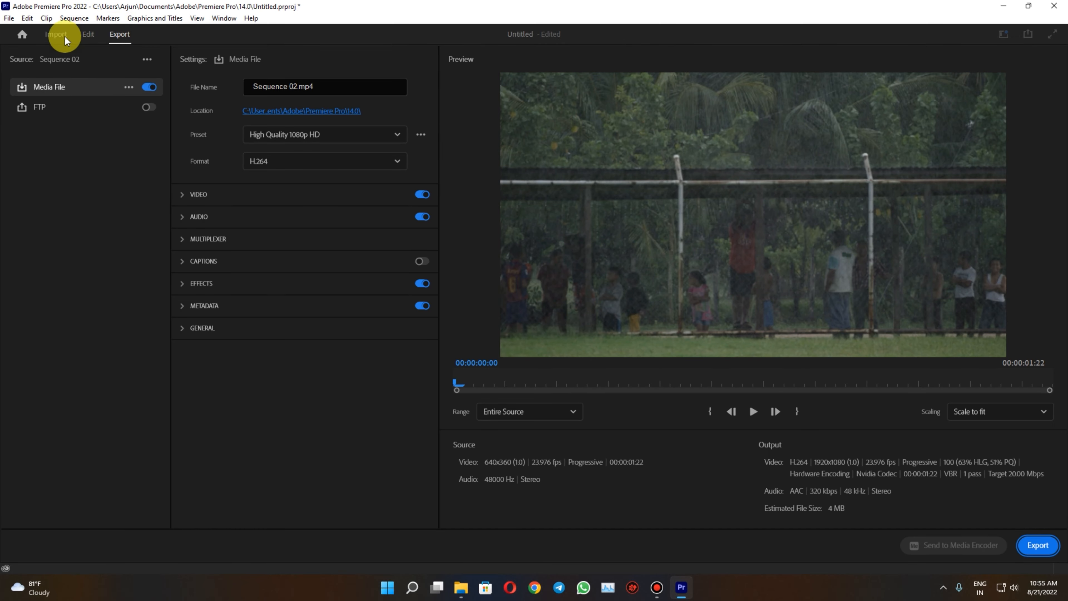
left_click(56, 35)
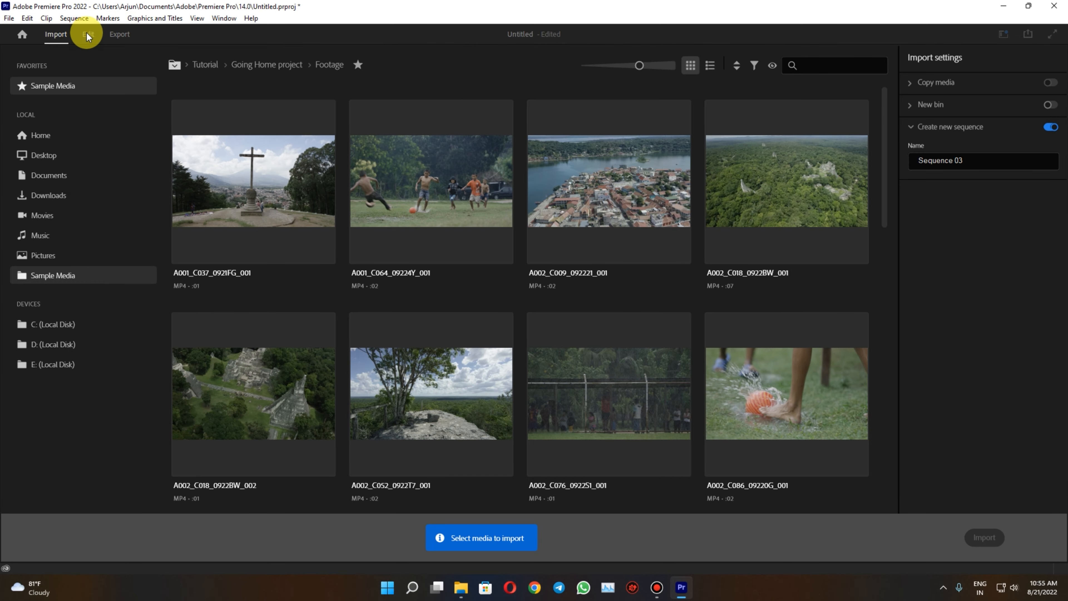
left_click(86, 34)
left_click(9, 18)
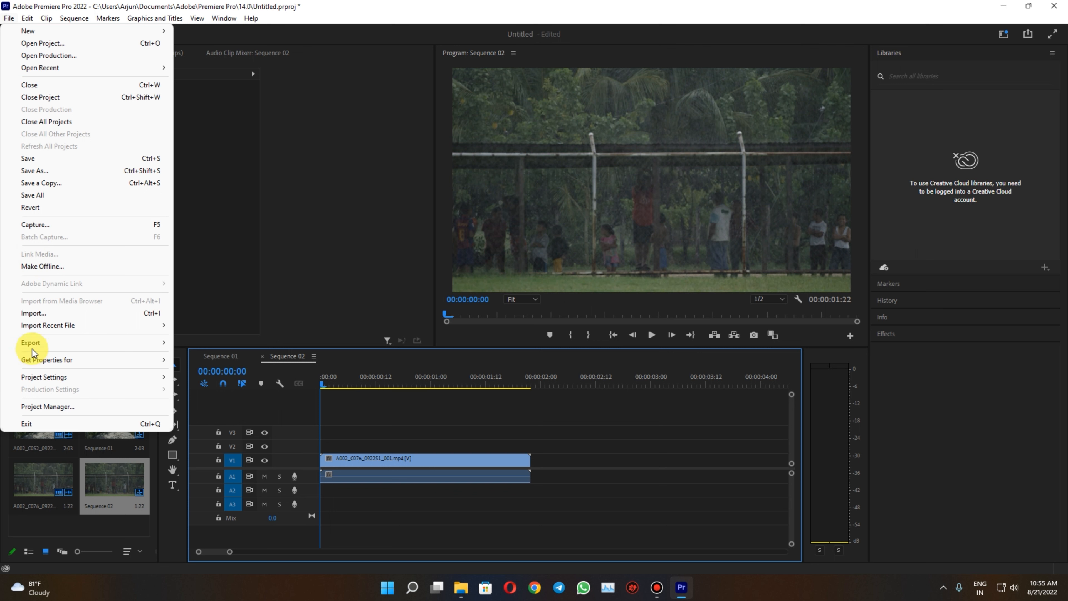
mouse_move(87, 342)
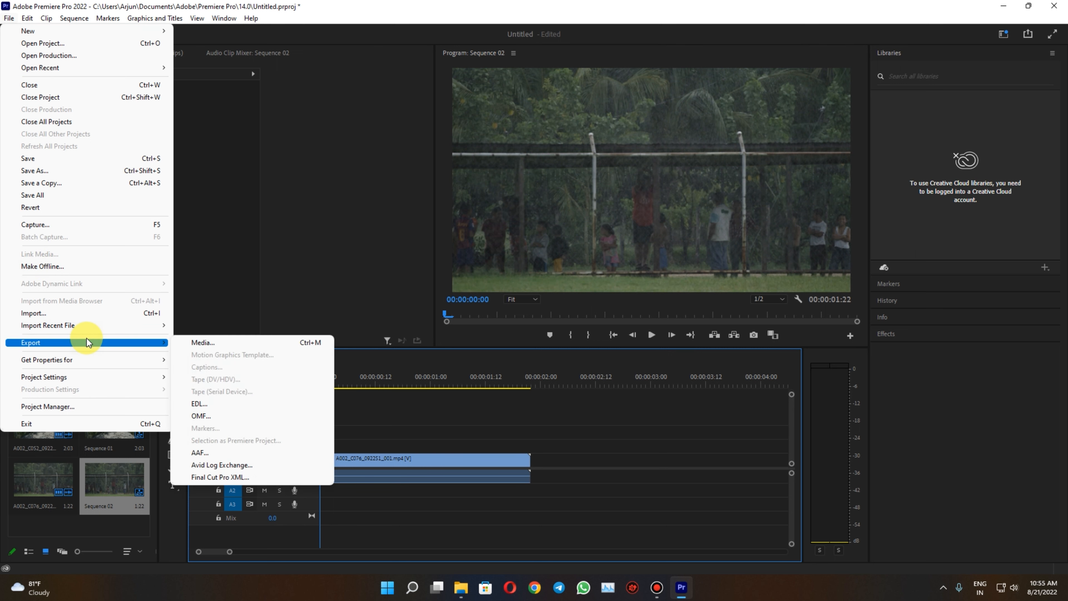
left_click(275, 252)
- Open the export settings for Sequence 02 and leave the Media File destination enabled
left_click(119, 34)
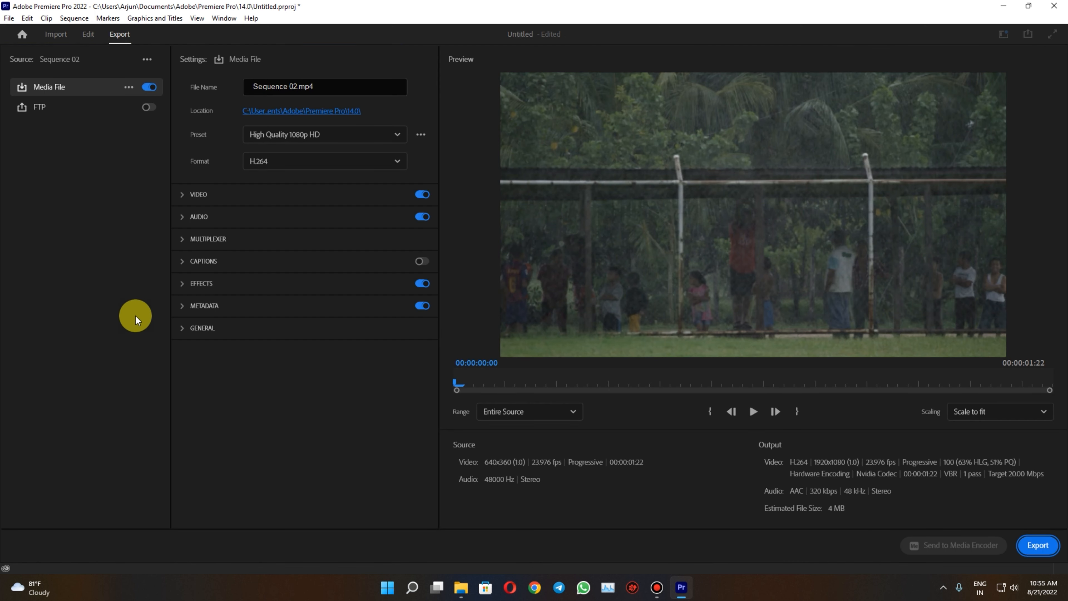
left_click(148, 88)
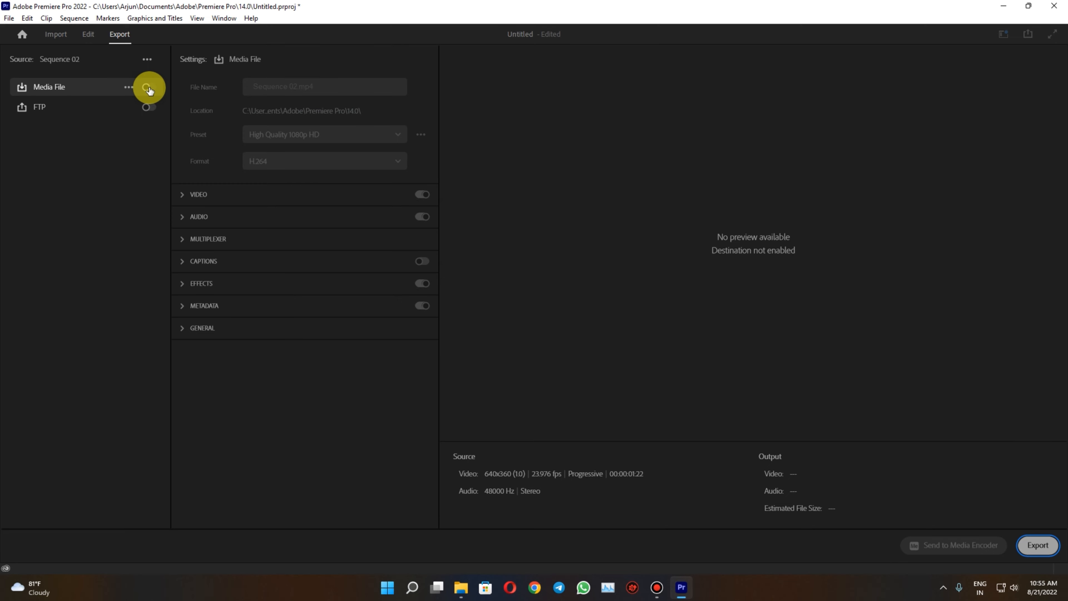
left_click(148, 88)
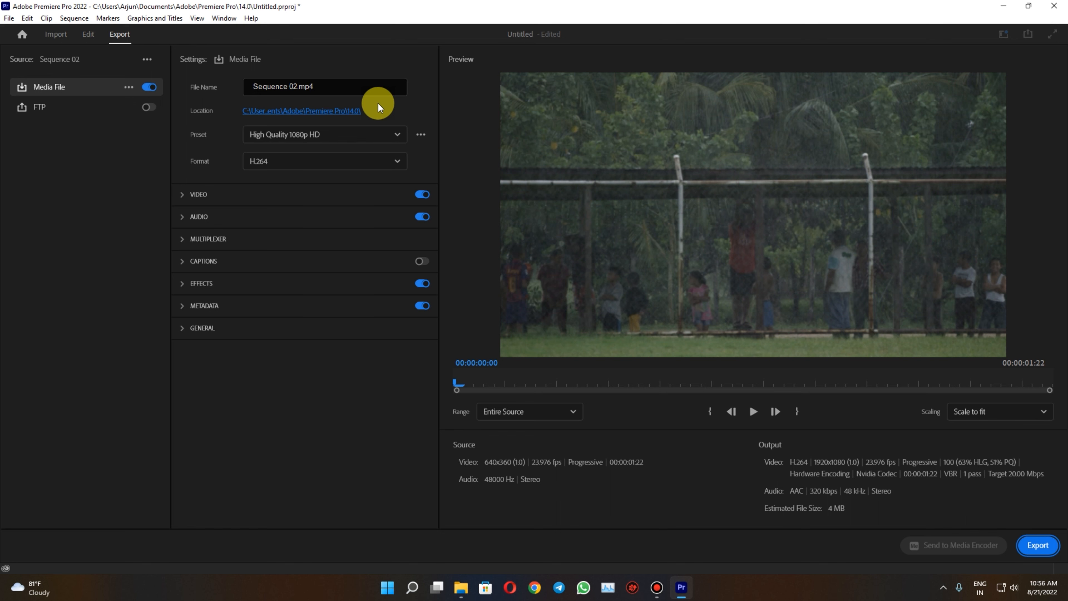
- Choose the High Quality 2160p 4K preset for the export
left_click(322, 134)
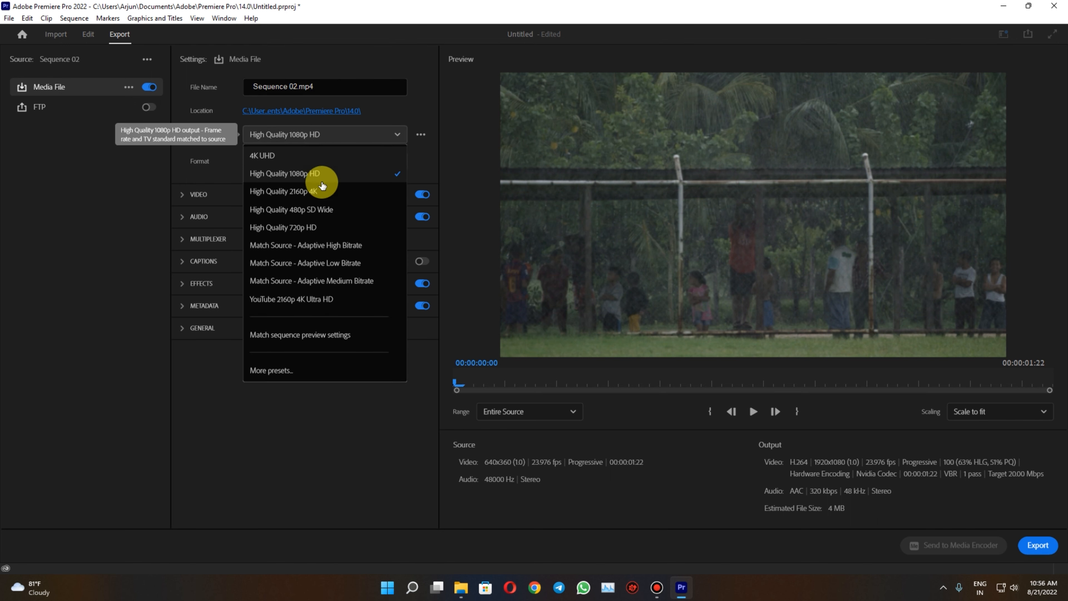
left_click(320, 192)
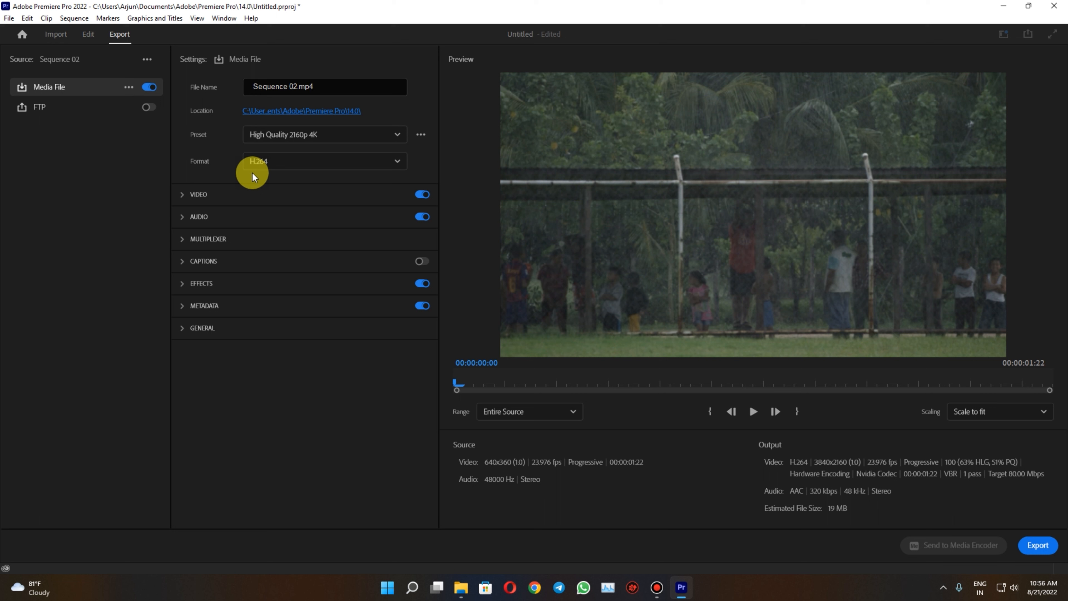
- Look through the available export formats and select H.264
left_click(282, 161)
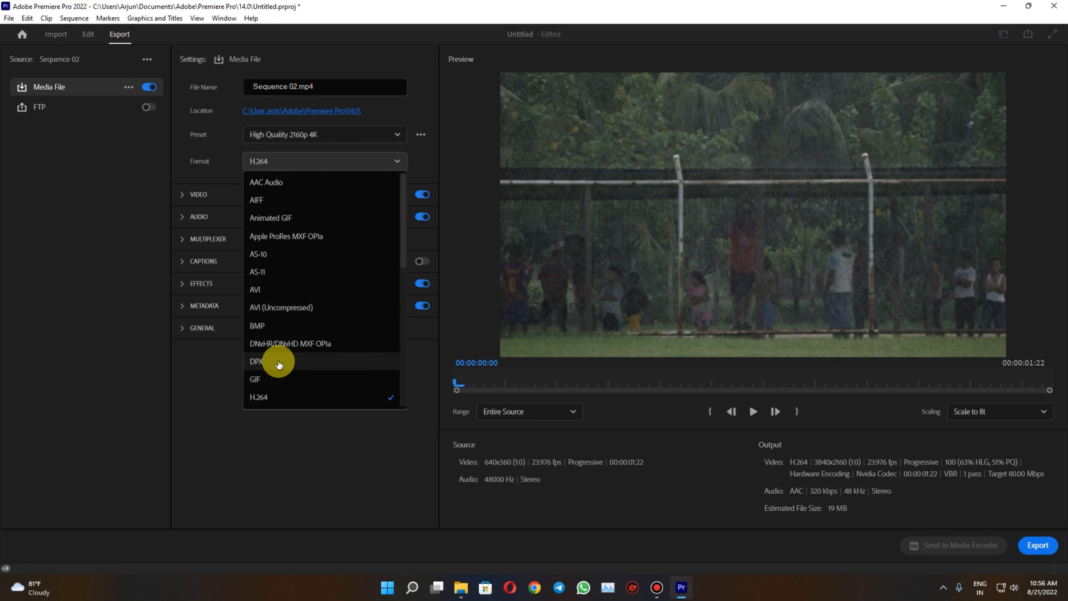
scroll(279, 374, "down", 2)
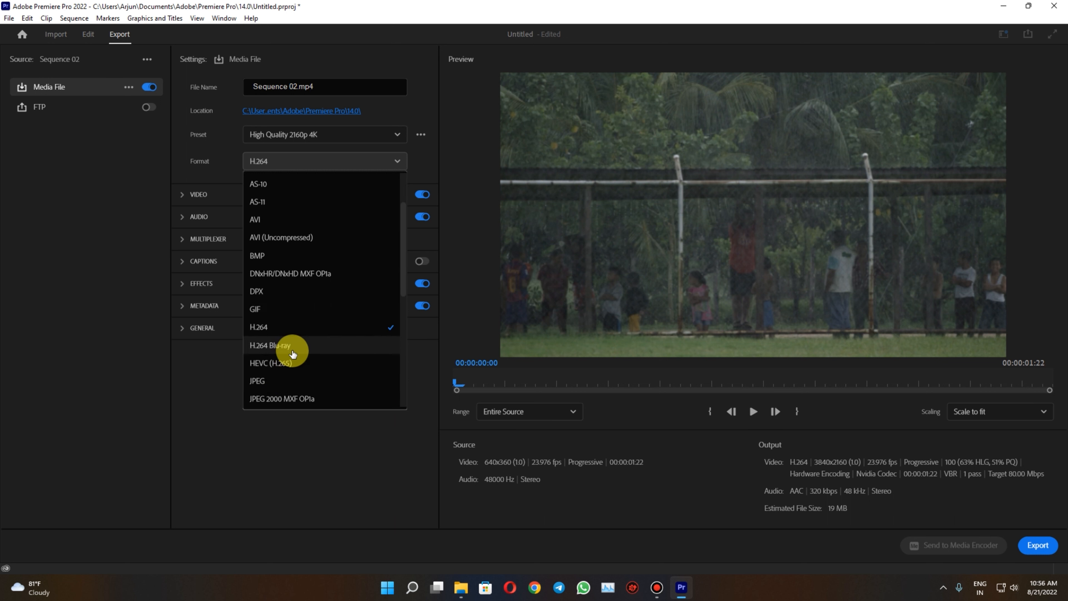
scroll(294, 351, "up", 2)
scroll(293, 350, "down", 5)
scroll(291, 347, "up", 5)
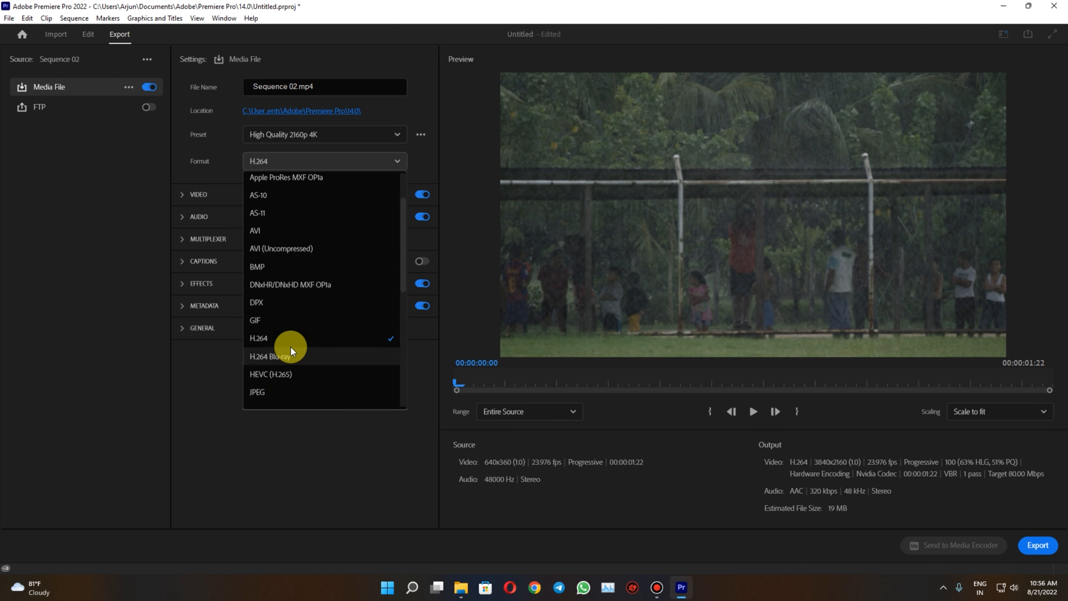
scroll(291, 348, "down", 2)
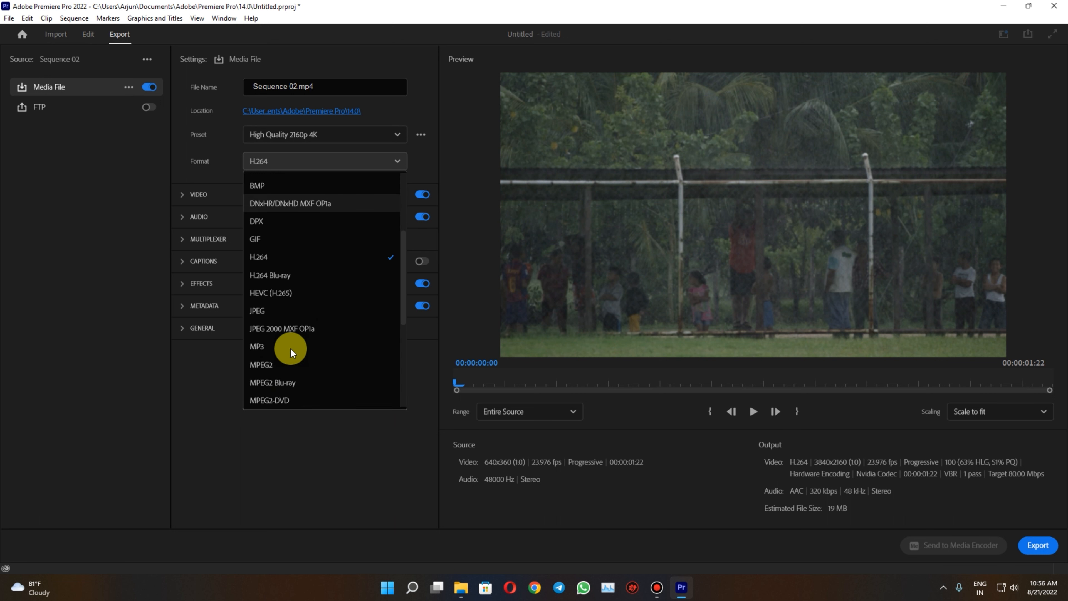
left_click(280, 258)
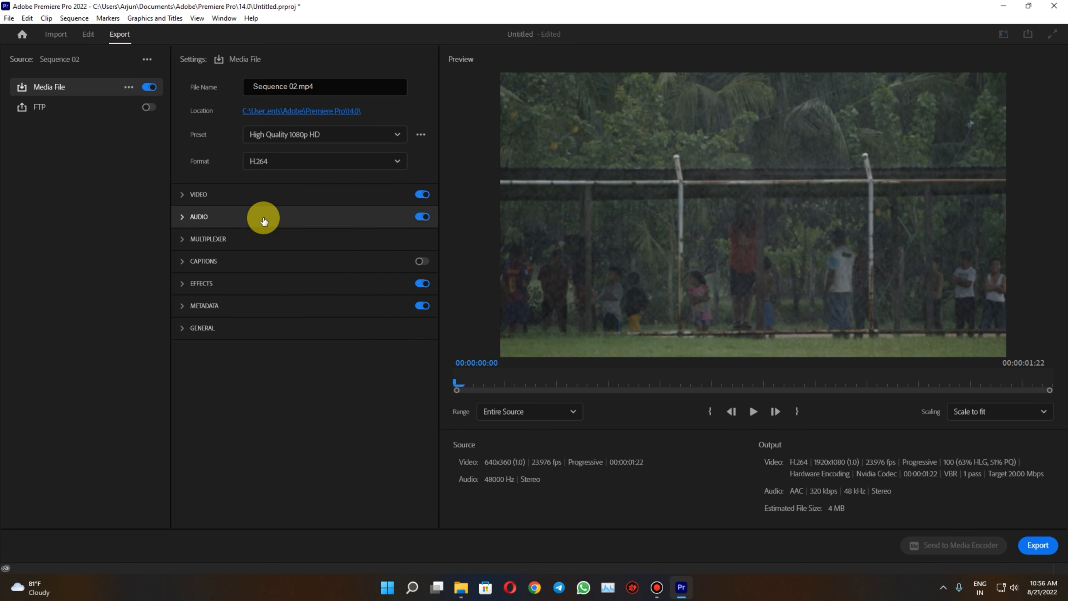
- Expand the video settings and apply the High Quality 2160p 4K preset
left_click(180, 198)
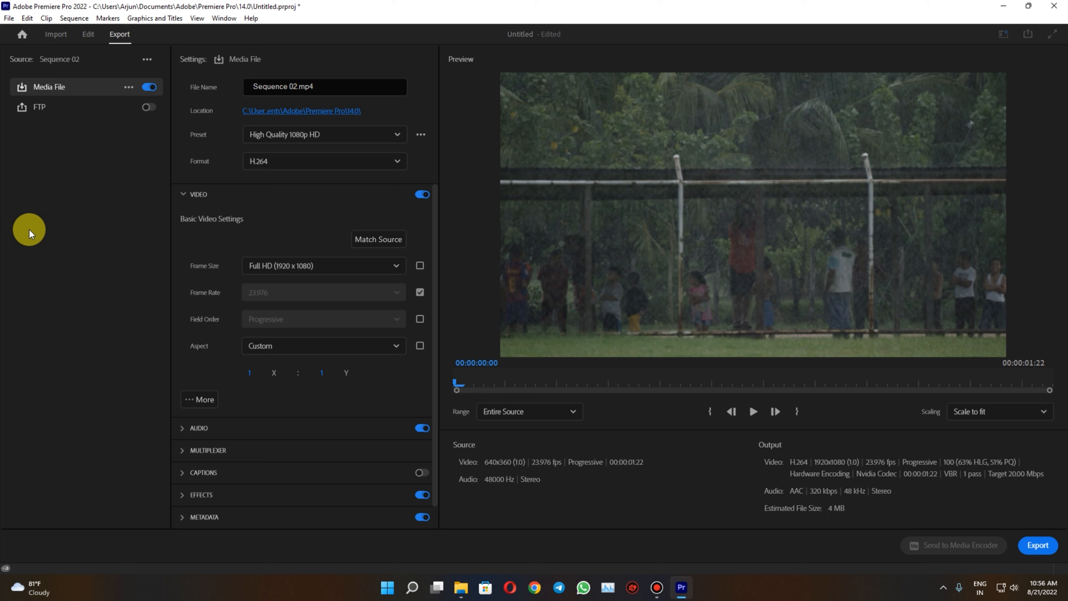
left_click(303, 137)
left_click(285, 190)
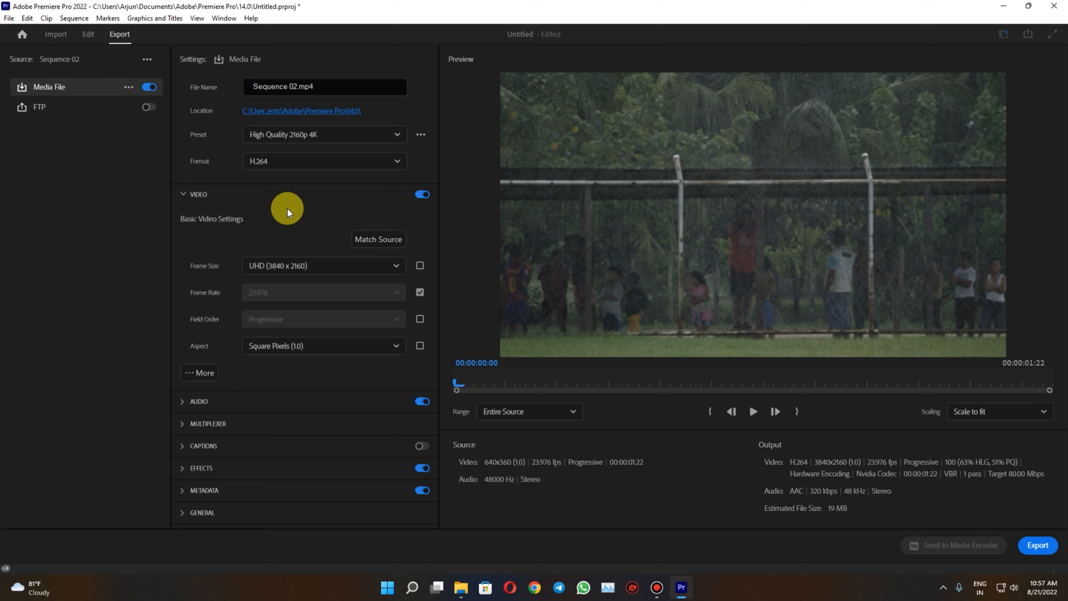
- Unlink the frame rate from the source to view the available rates, and match it to the source again
left_click(421, 289)
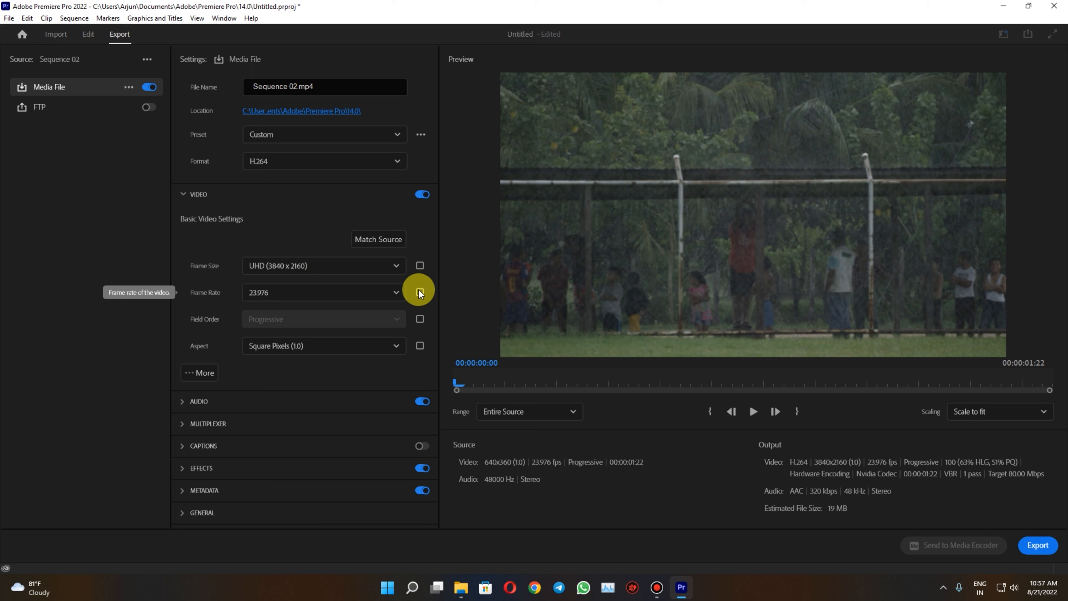
left_click(370, 293)
scroll(284, 391, "down", 3)
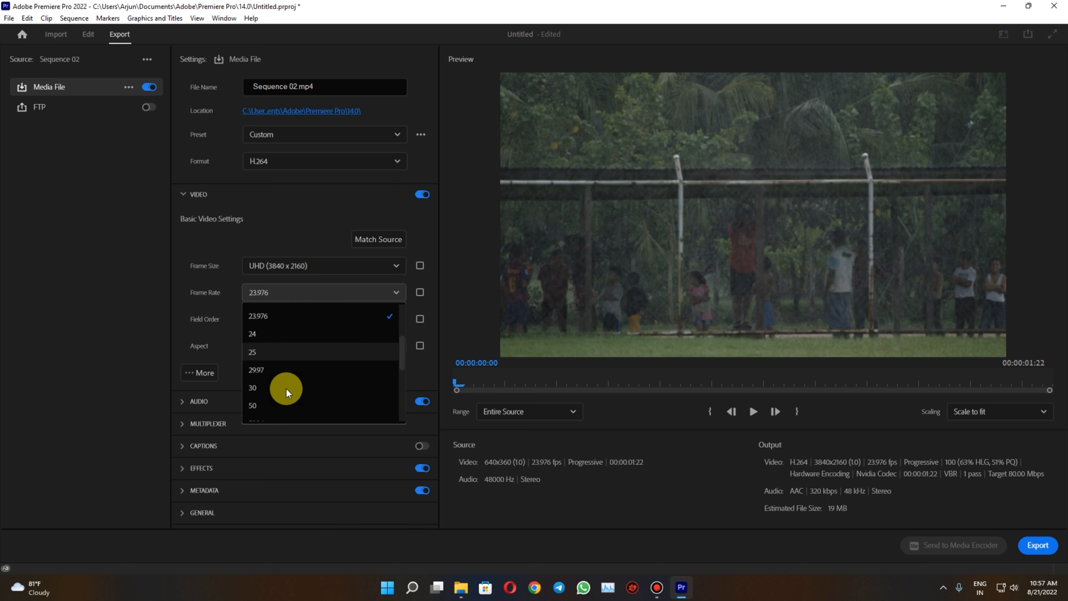
scroll(284, 385, "down", 3)
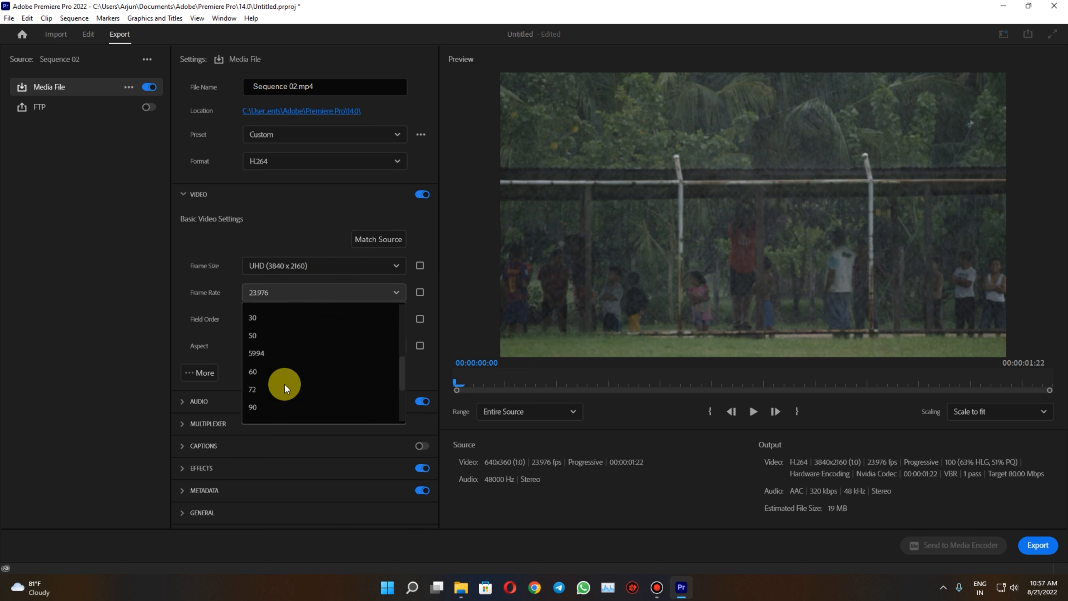
left_click(396, 296)
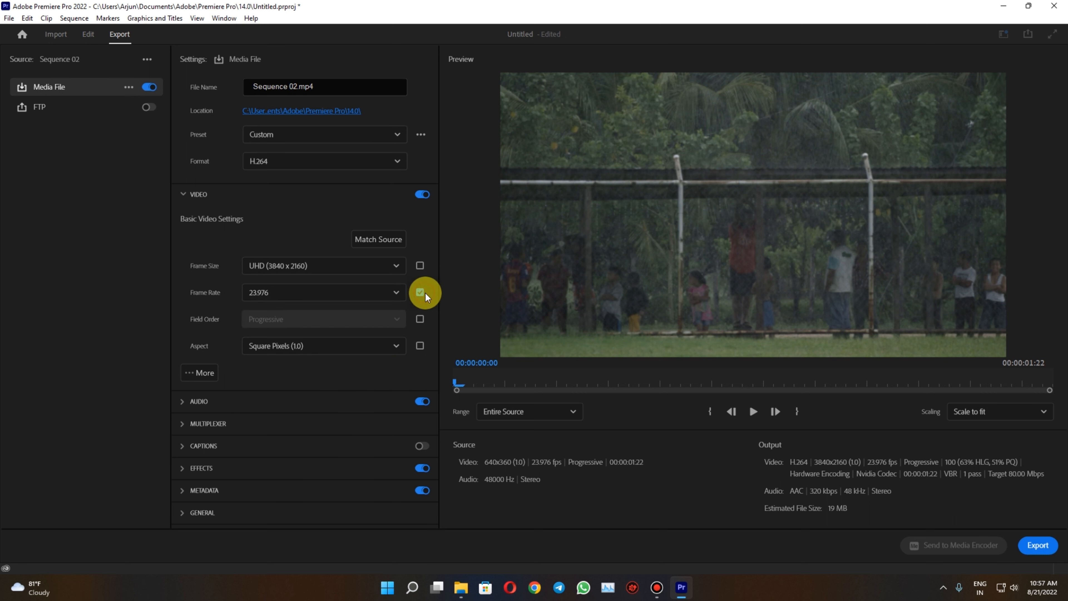
left_click(420, 293)
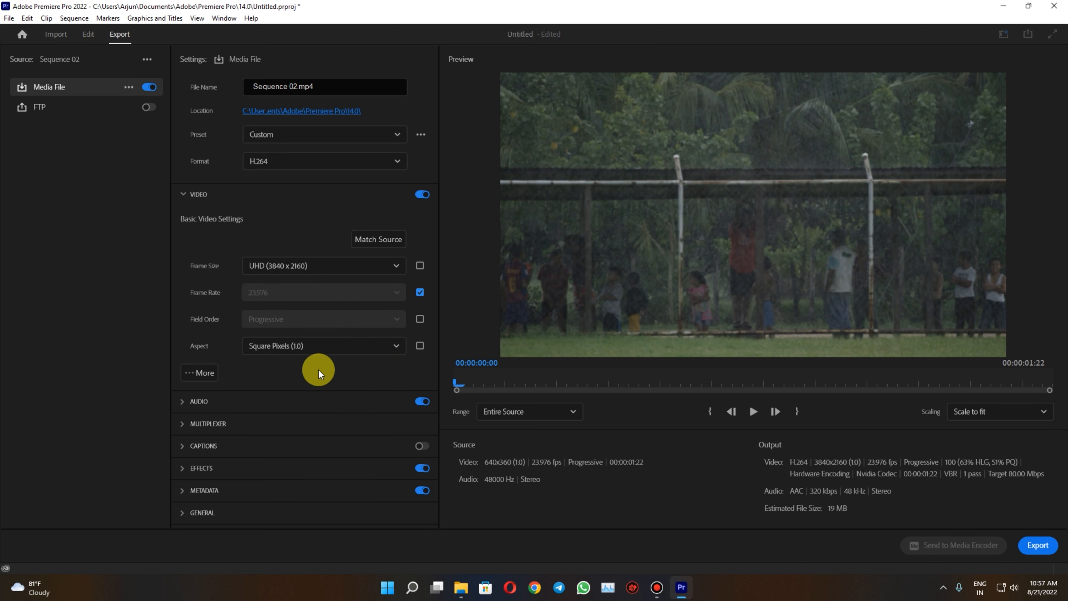
- Enable Render at Maximum Depth and Use Maximum Render Quality in the additional video settings
left_click(194, 372)
scroll(374, 389, "down", 3)
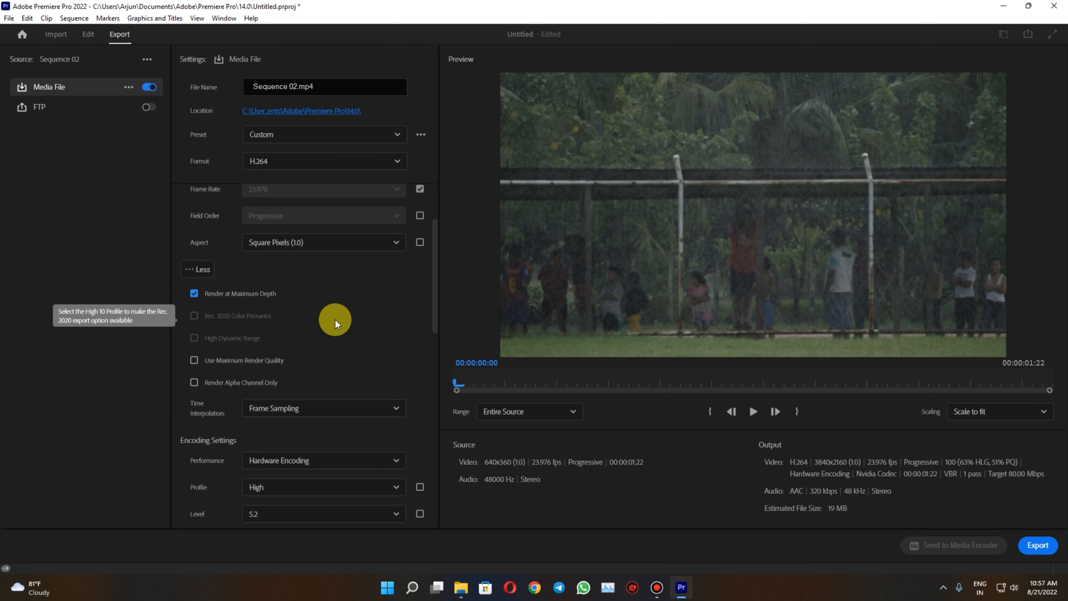
left_click(193, 360)
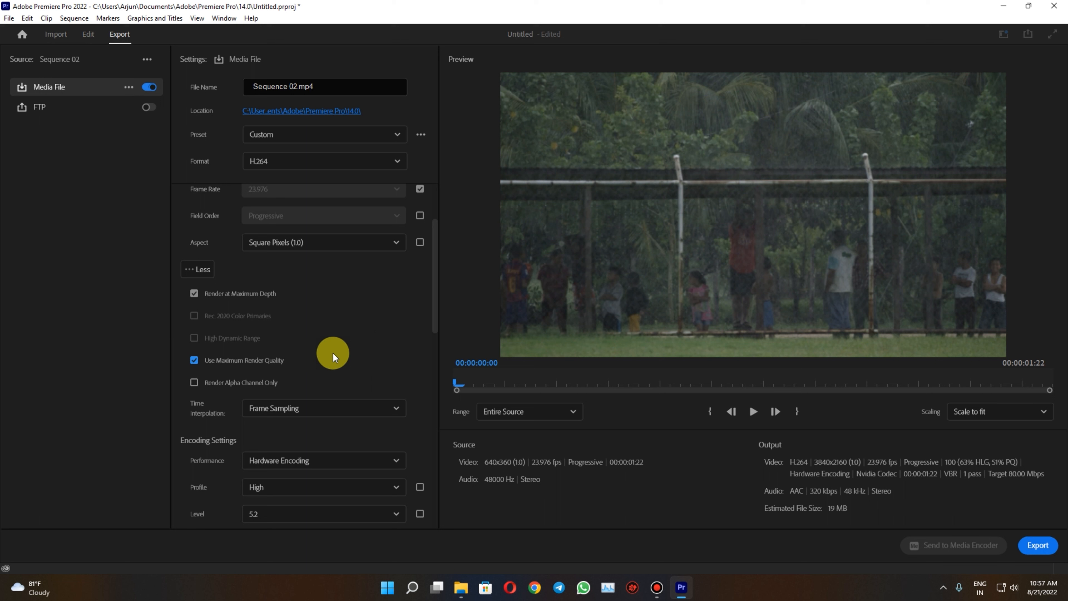
- Keep Hardware Encoding as the performance option and set the encoding profile to High
scroll(332, 353, "down", 2)
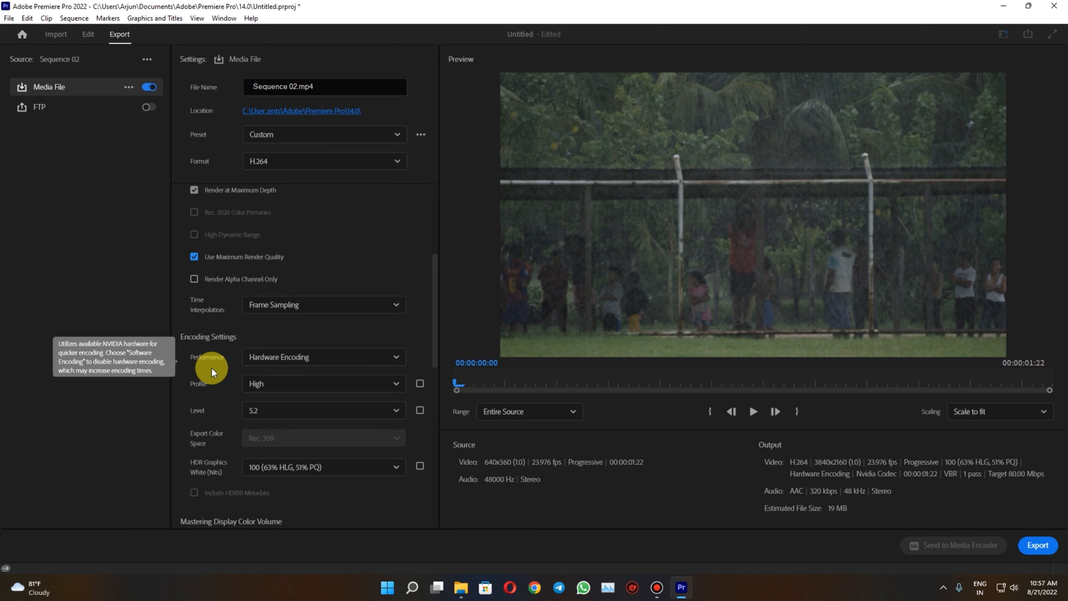
scroll(212, 368, "down", 2)
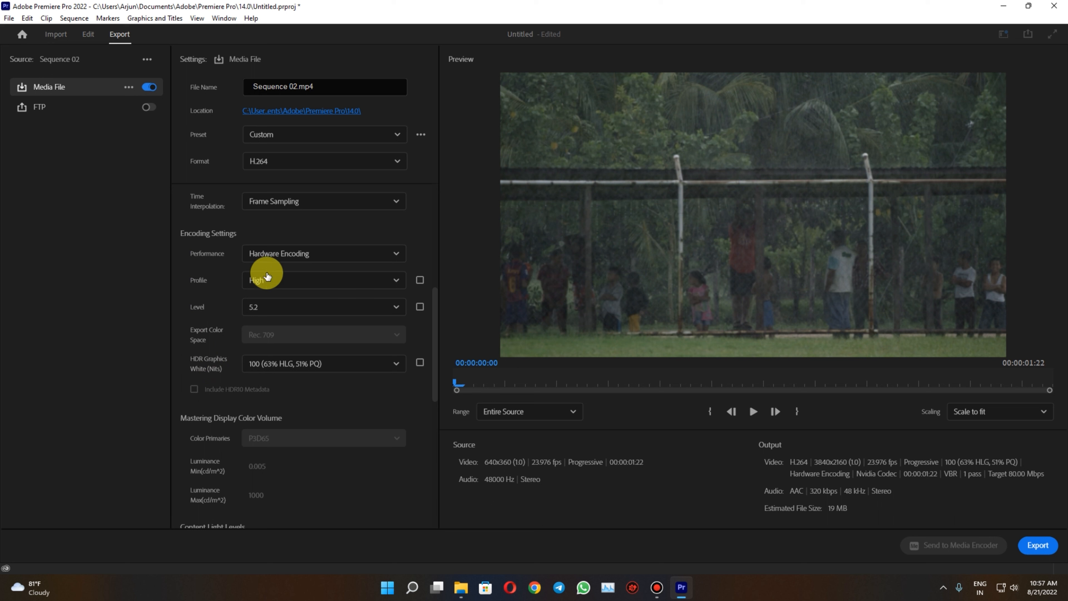
left_click(297, 253)
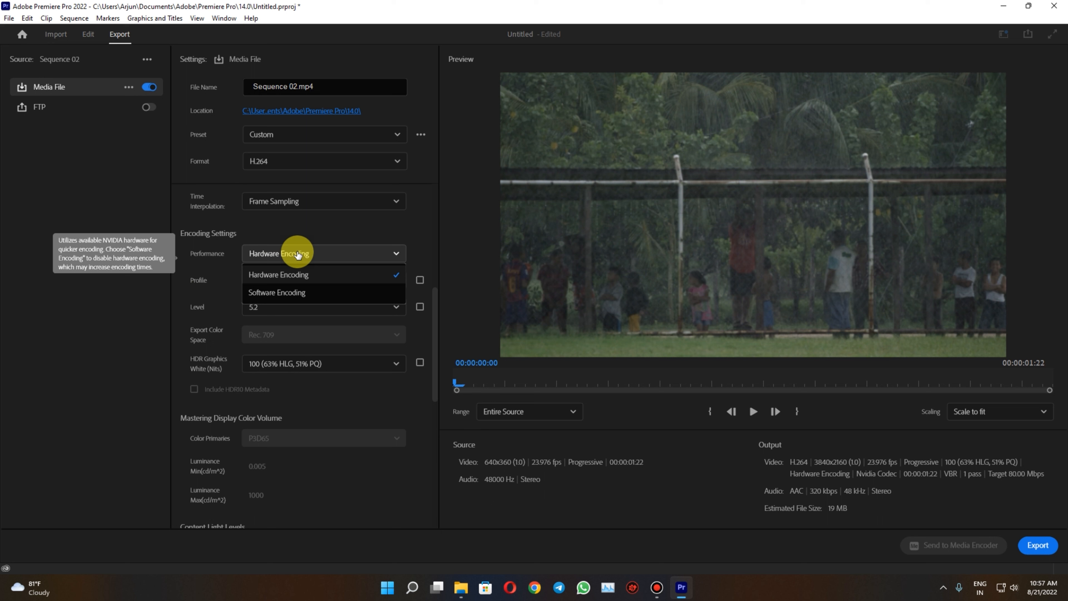
left_click(297, 254)
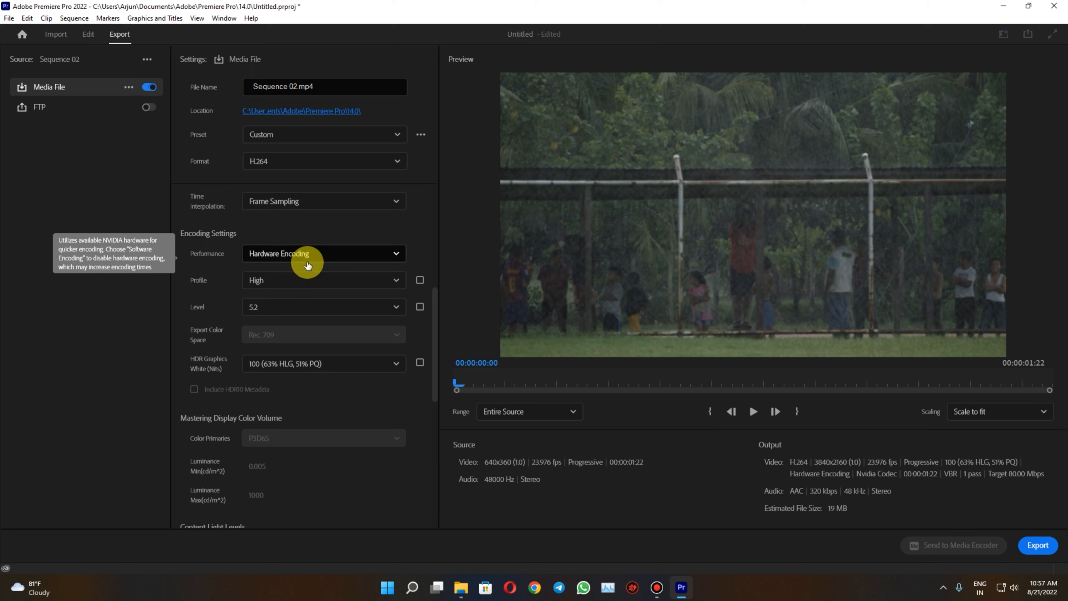
left_click(278, 277)
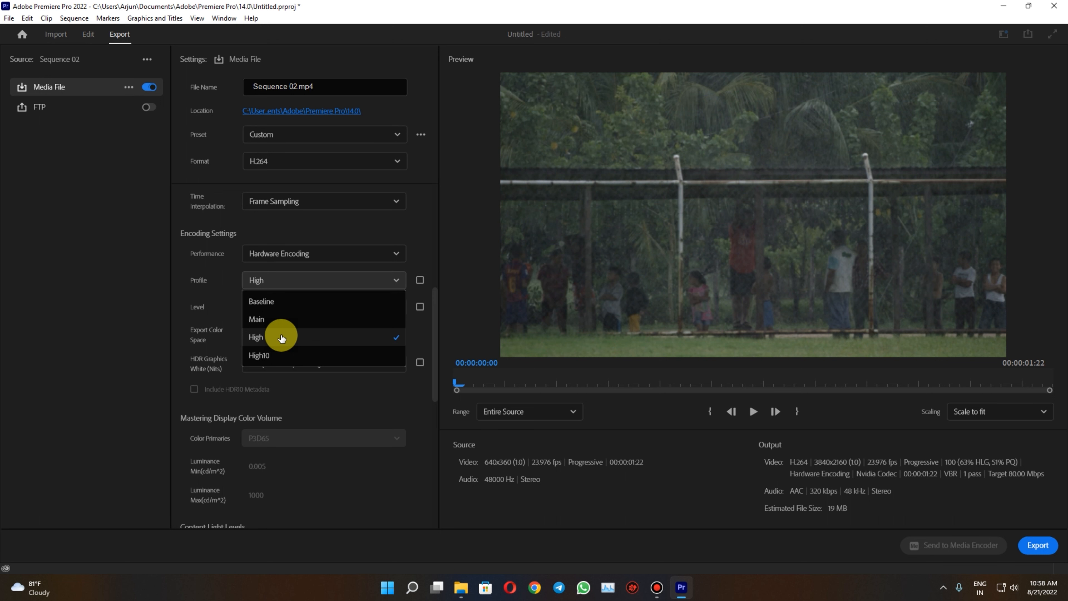
left_click(281, 337)
- Look through the encoding levels and select level 5.2
left_click(276, 308)
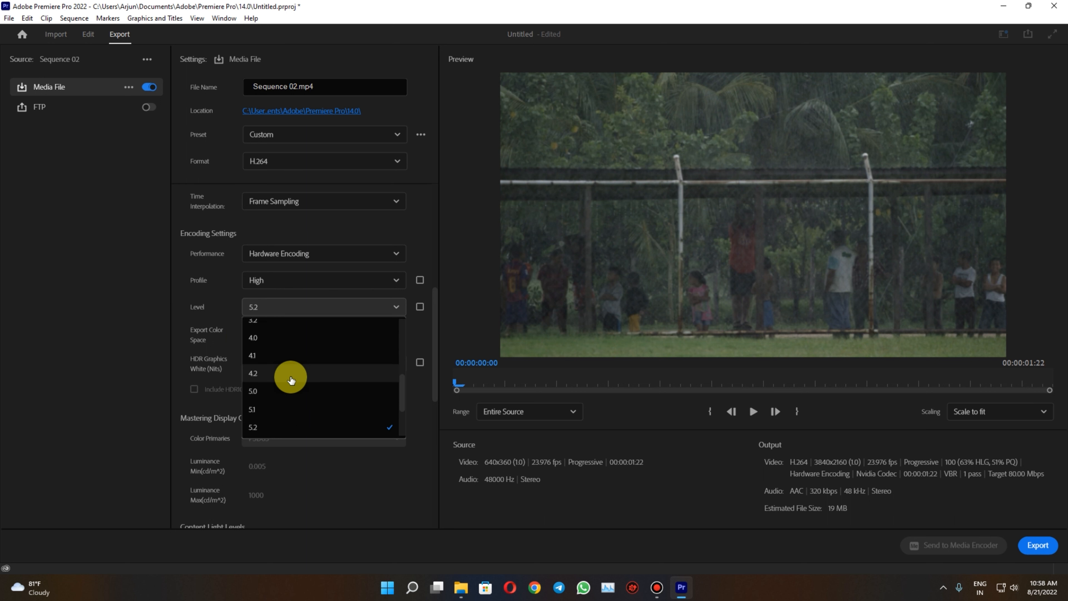
scroll(289, 378, "down", 2)
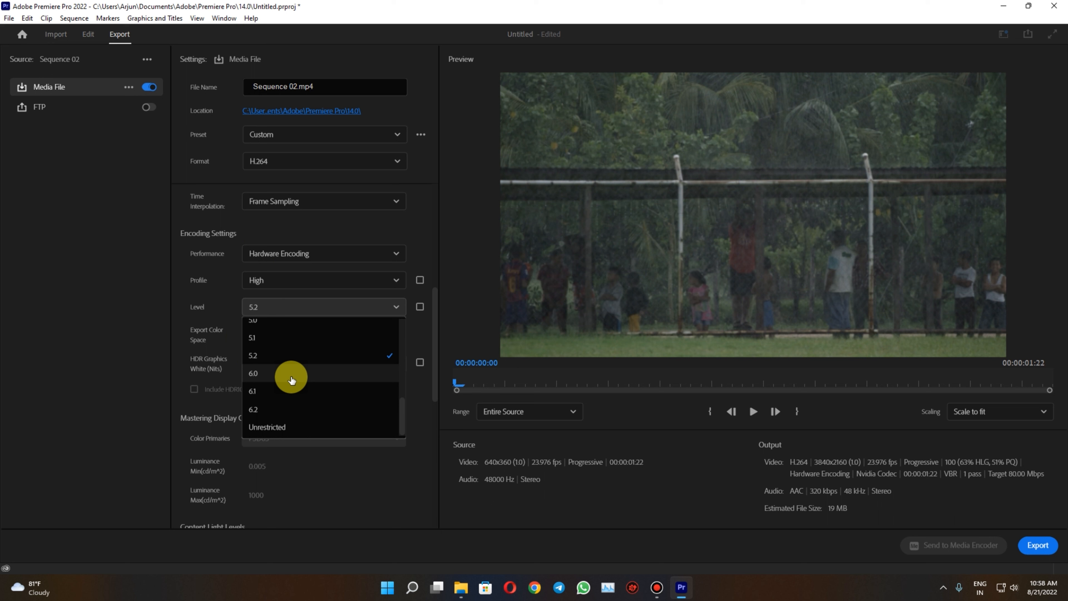
scroll(304, 362, "up", 2)
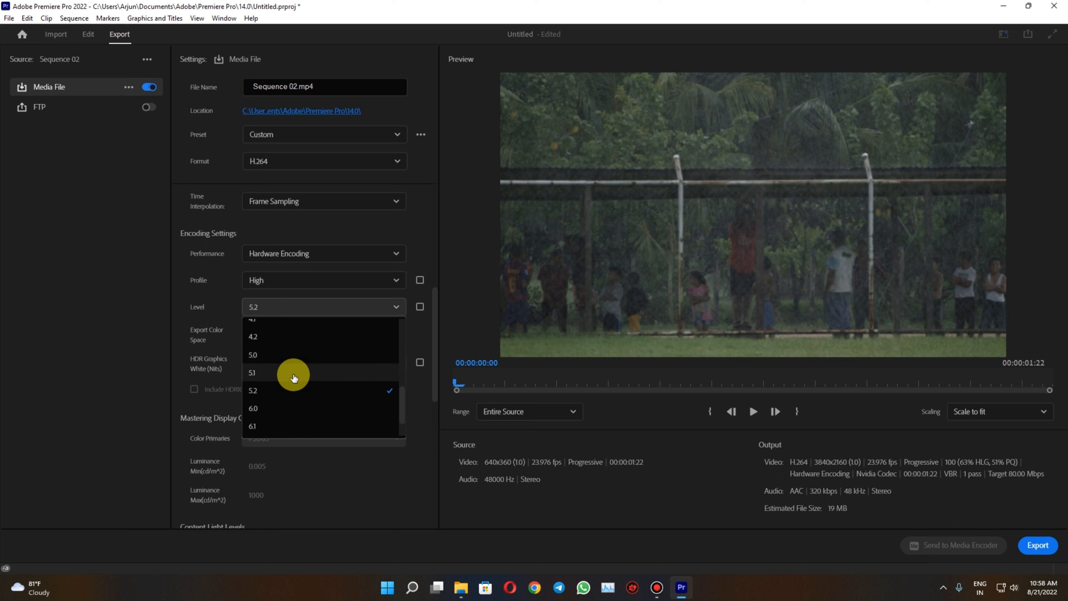
scroll(280, 393, "down", 2)
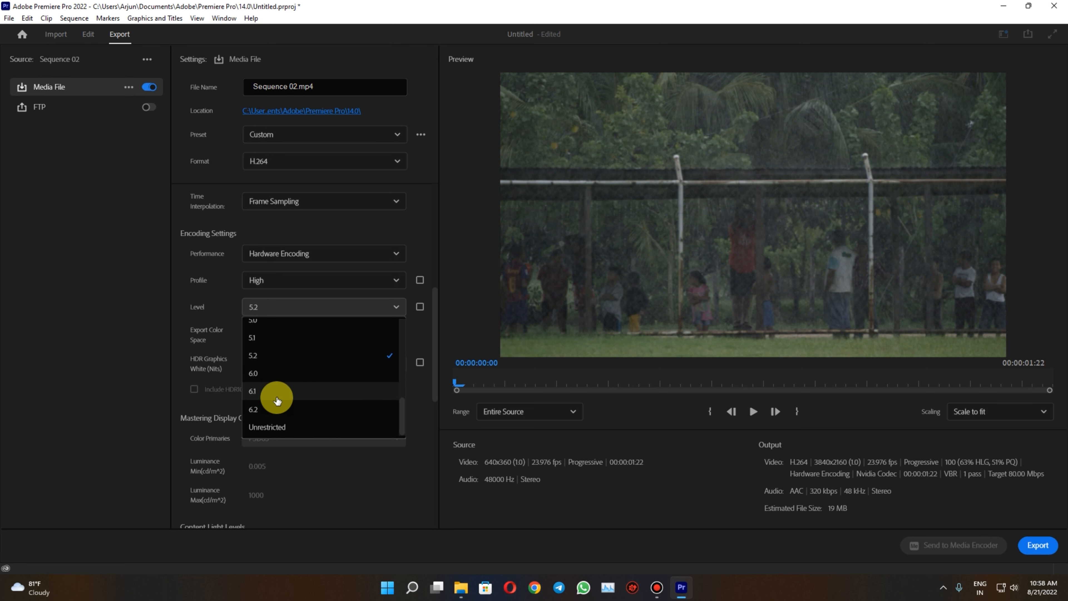
left_click(271, 360)
scroll(237, 325, "up", 5)
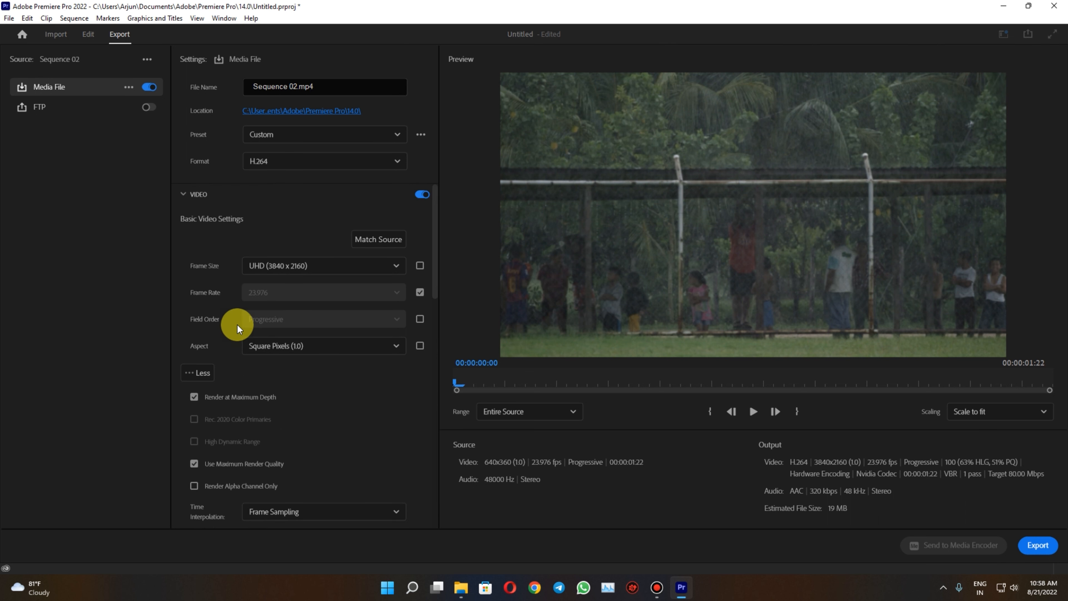
scroll(238, 325, "down", 7)
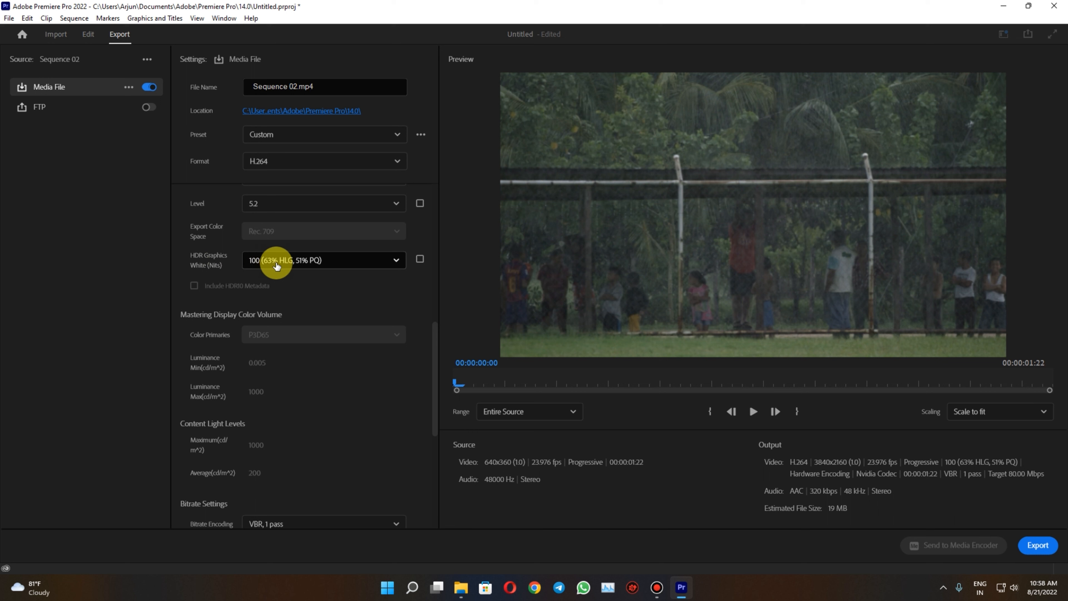
- Set the video's bitrate encoding to CBR
scroll(314, 301, "down", 5)
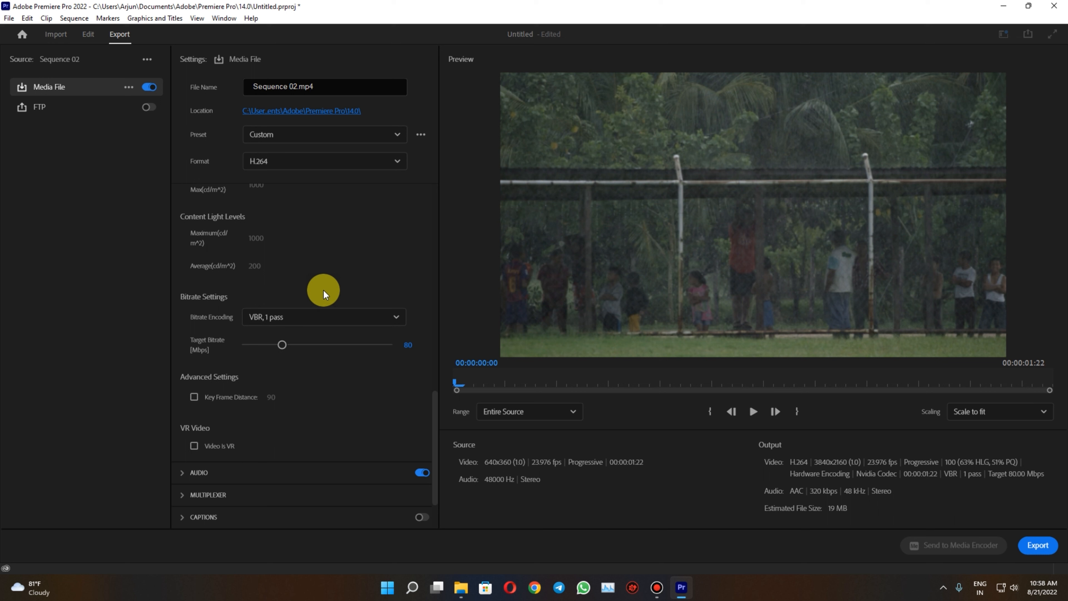
left_click(314, 318)
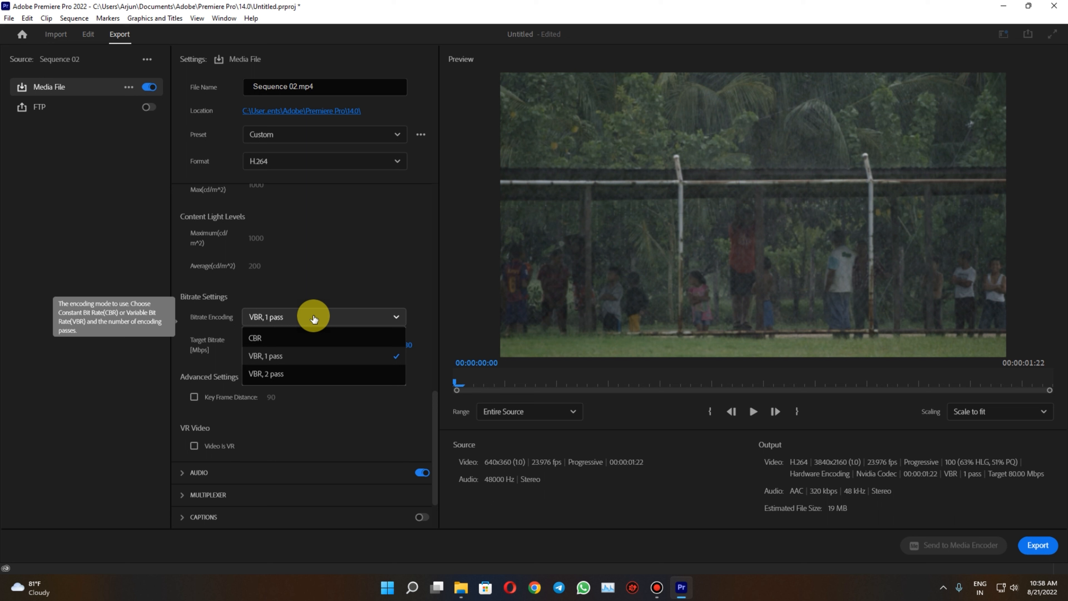
left_click(296, 340)
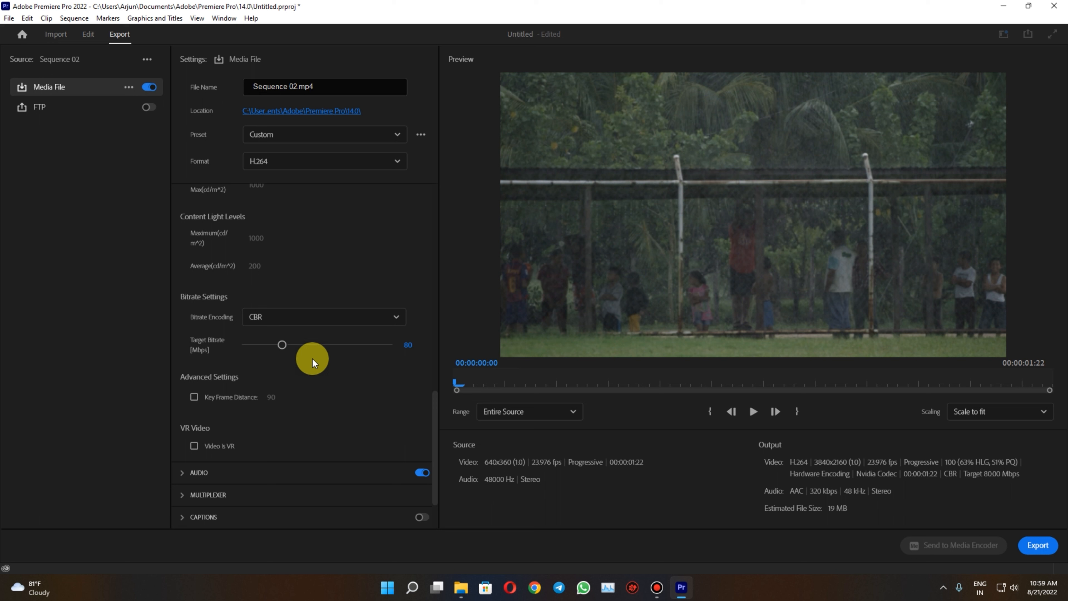
- Raise the target bitrate to about 160 Mbps, and set it to exactly 50 Mbps
left_click_drag(291, 345, 322, 345)
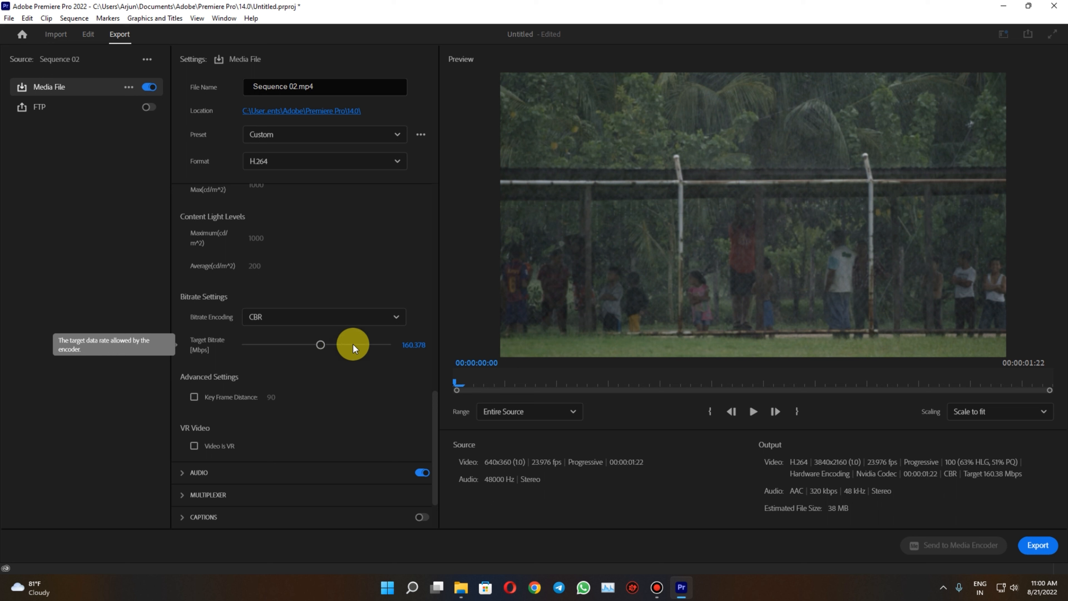
left_click(405, 344)
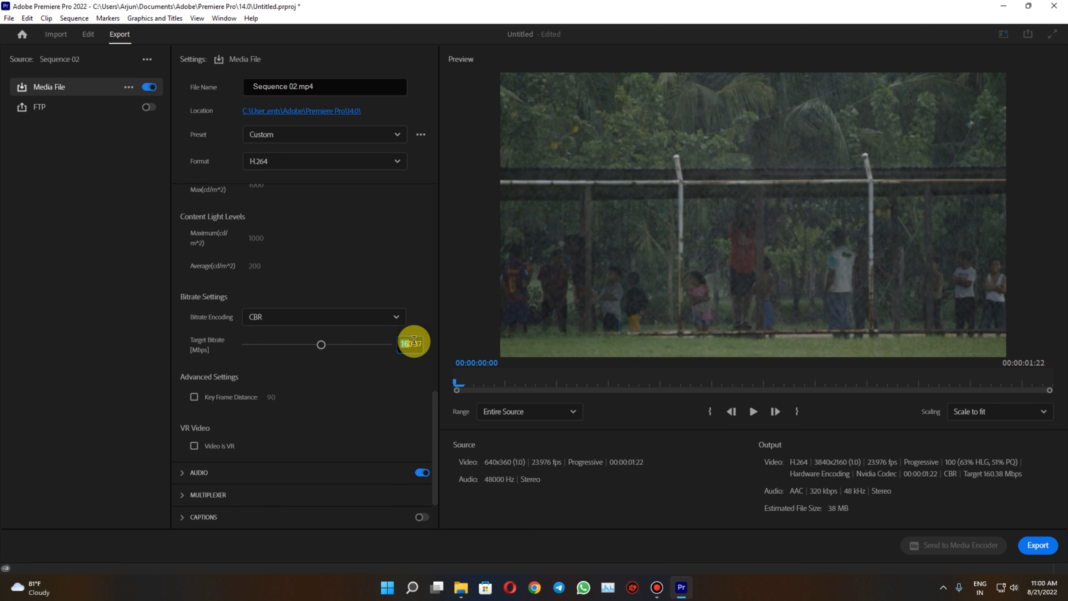
double_click(416, 345)
type("50")
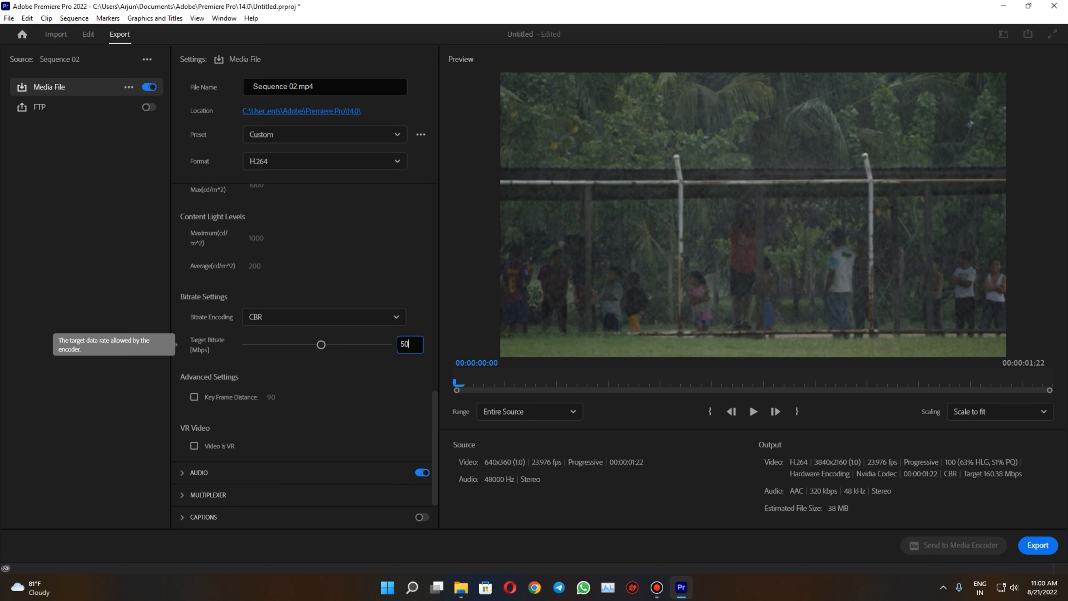
left_click(369, 372)
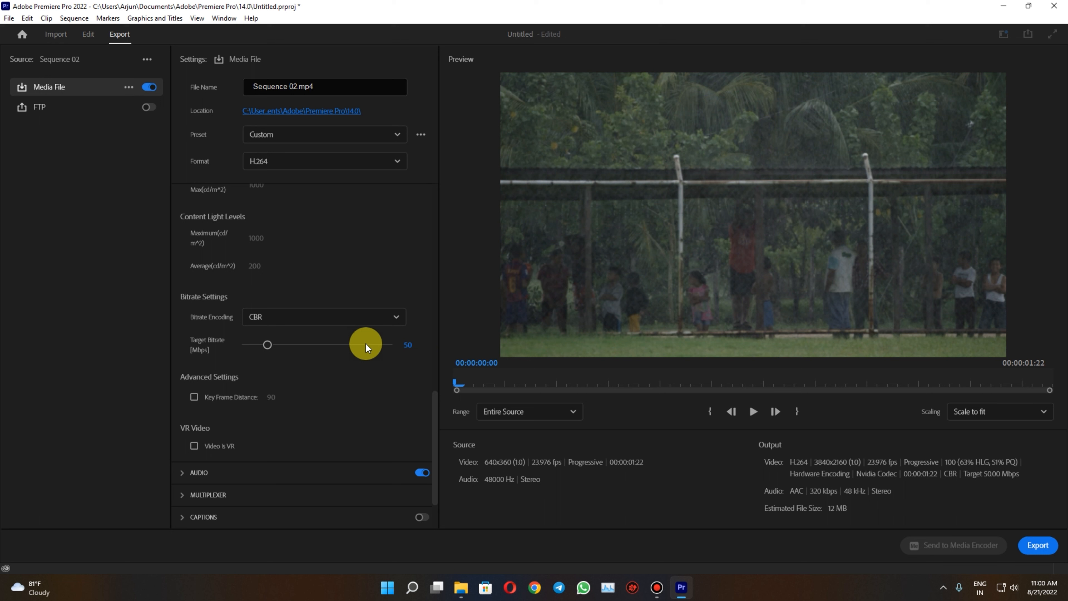
- Set the target bitrate to 160 Mbps and raise it further to about 263 Mbps
scroll(349, 372, "down", 2)
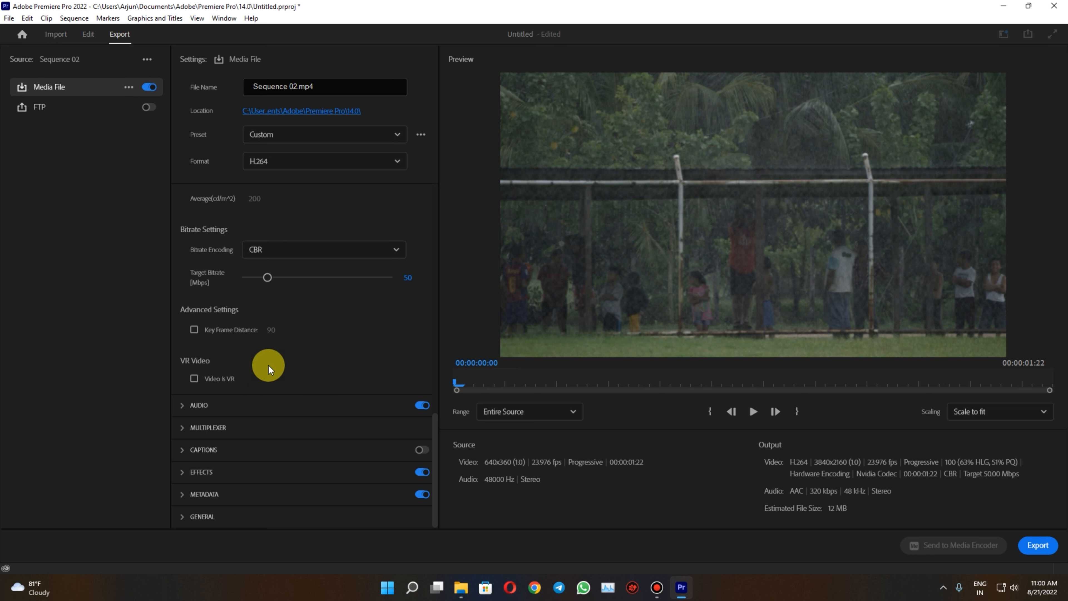
left_click(409, 278)
type("160")
key("Return")
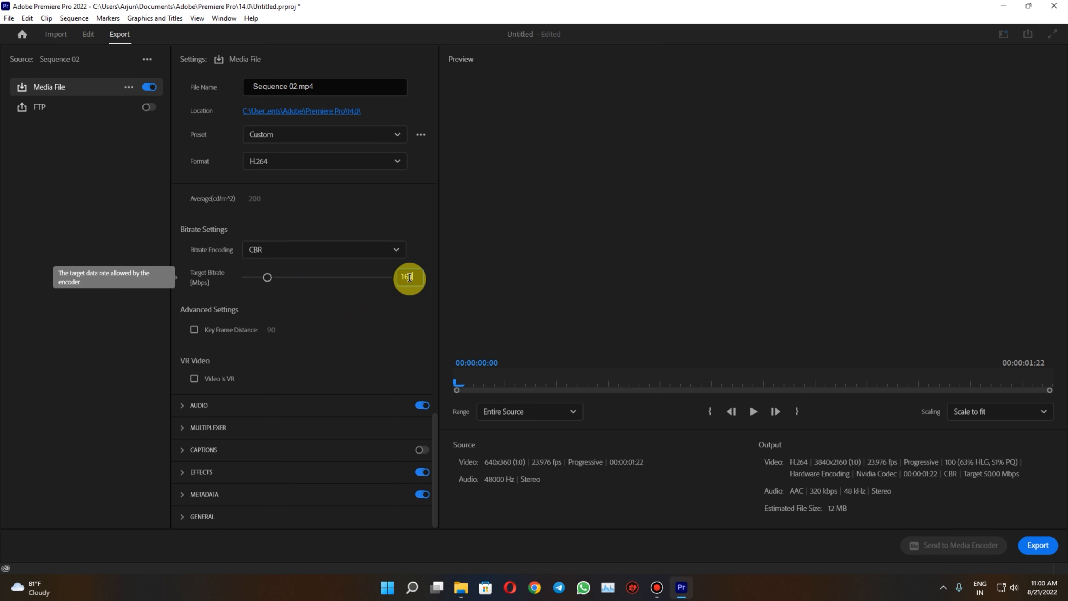
left_click_drag(327, 282, 415, 281)
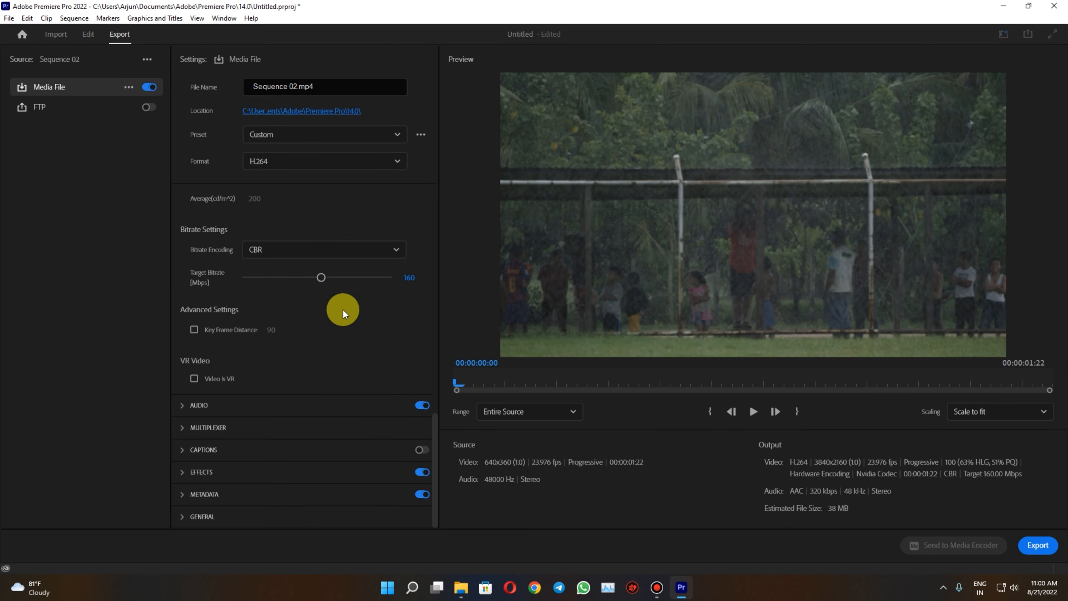
left_click_drag(322, 278, 342, 279)
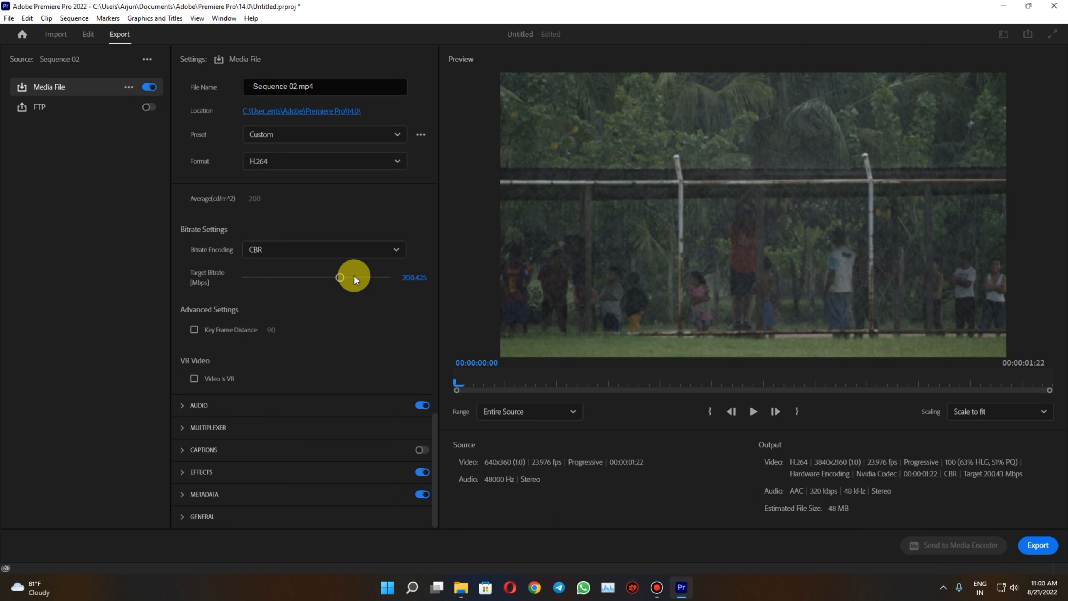
left_click_drag(354, 276, 370, 278)
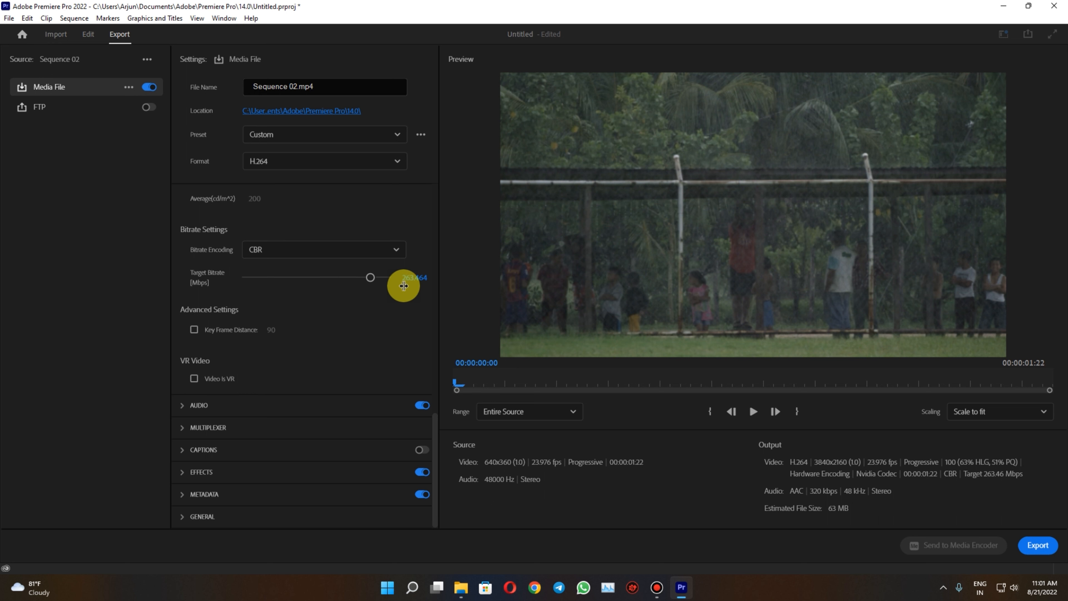
- Set the target bitrate to 50.464 Mbps
left_click(411, 277)
type("50.464")
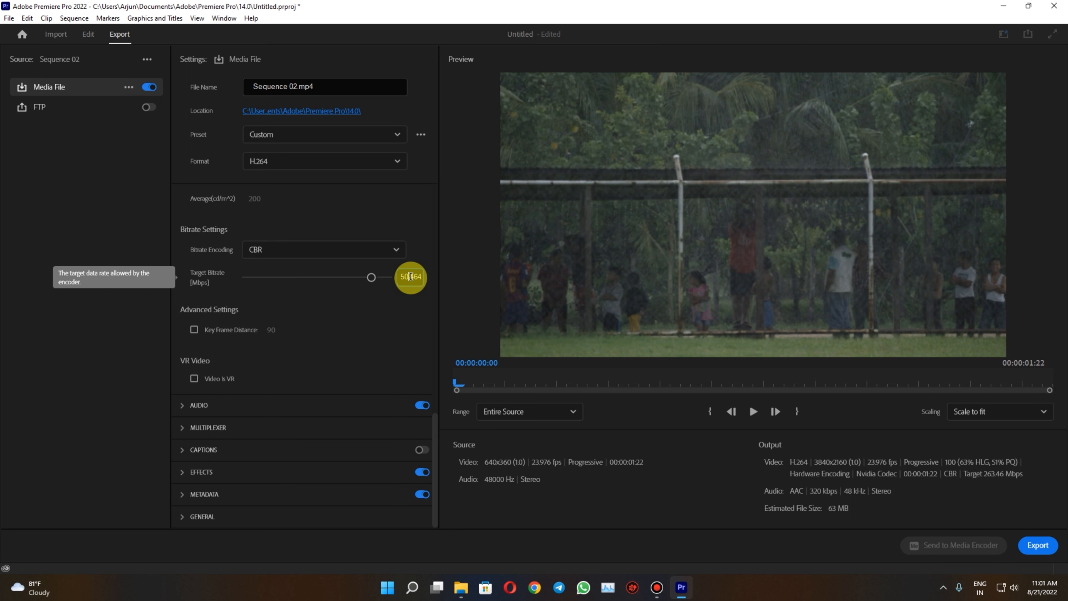
key("Return")
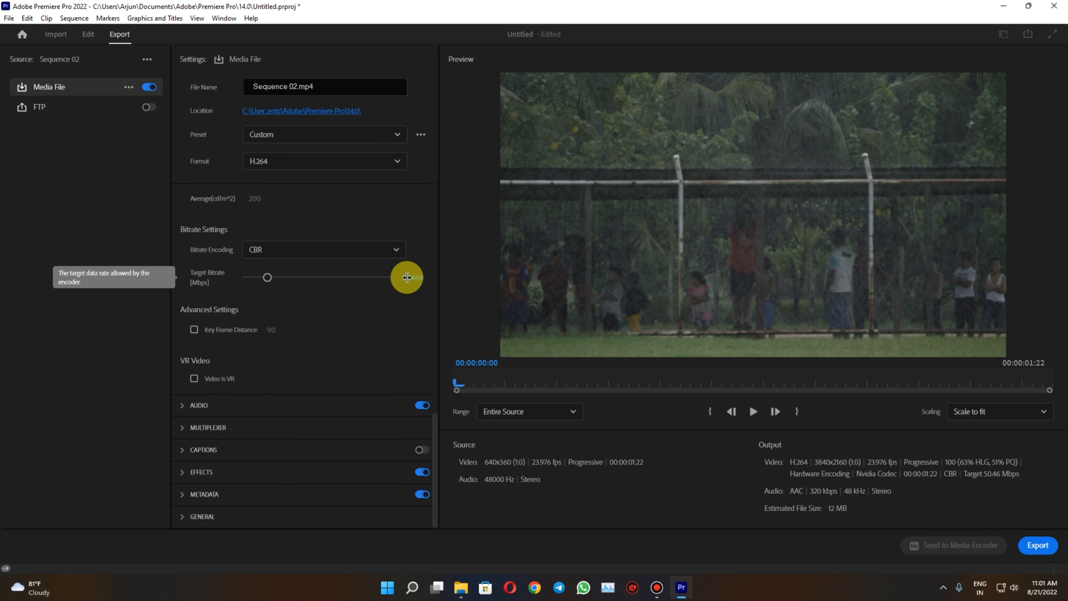
- Show the audio export settings and switch the export preset to Match sequence preview settings
left_click(184, 405)
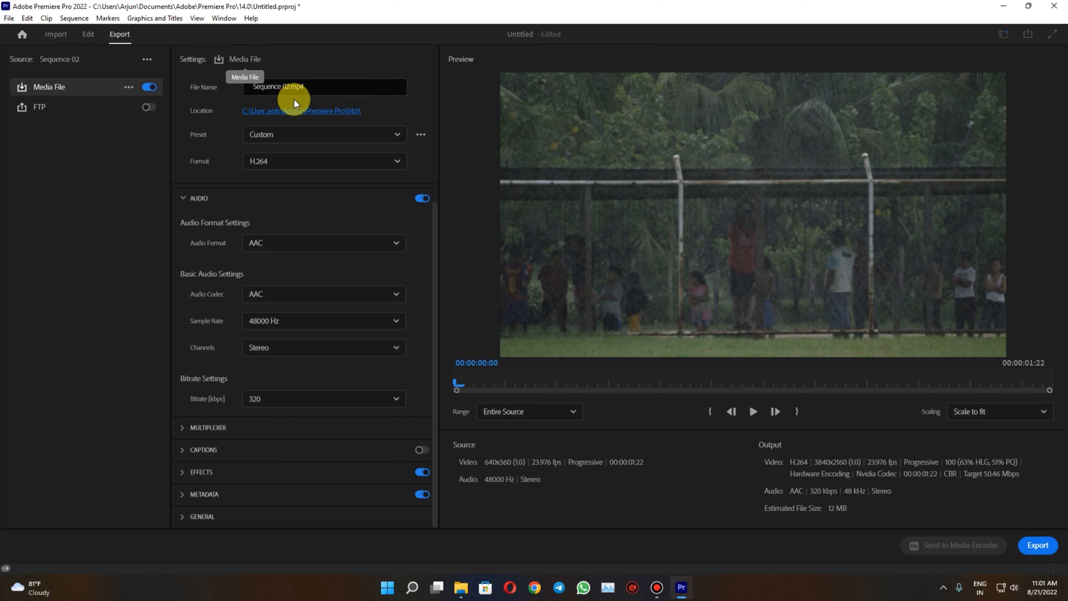
left_click(304, 131)
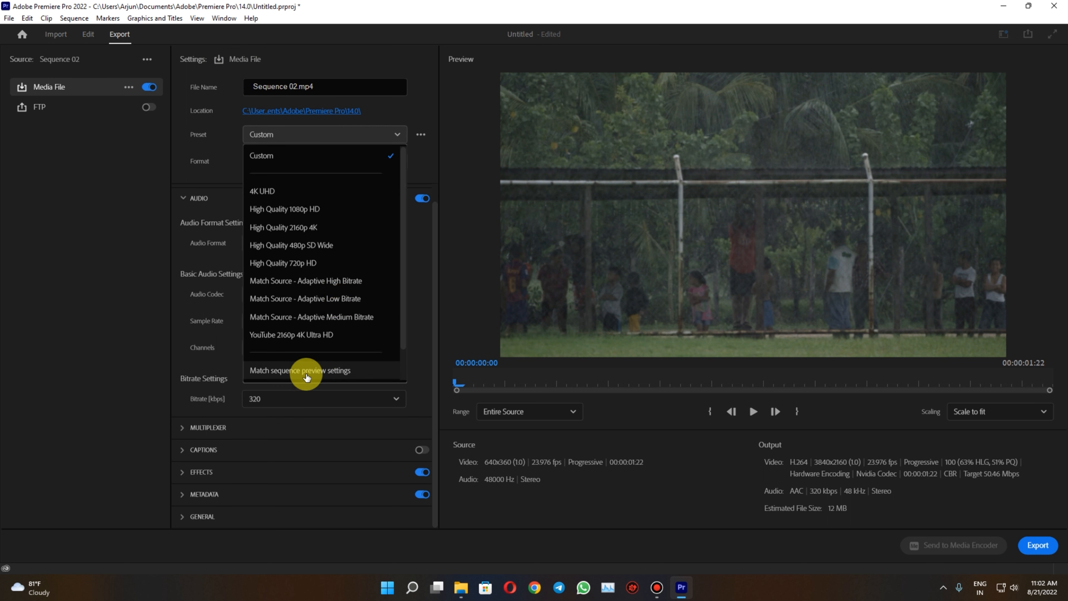
left_click(319, 370)
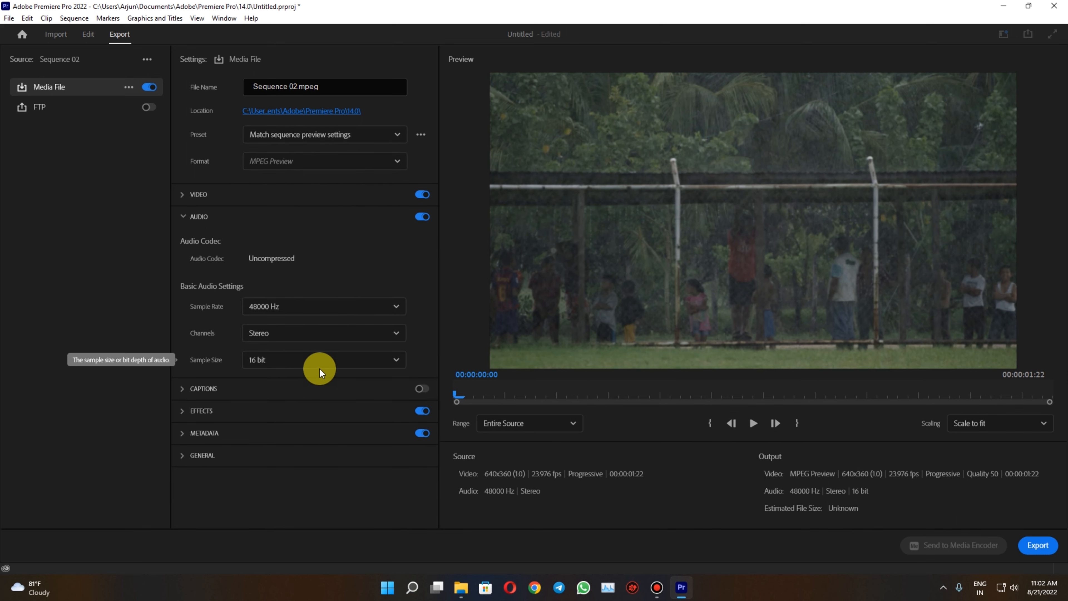
- Look through the custom, system and full preset lists in the Preset Manager, and close it without choosing a preset
left_click(399, 135)
left_click(294, 370)
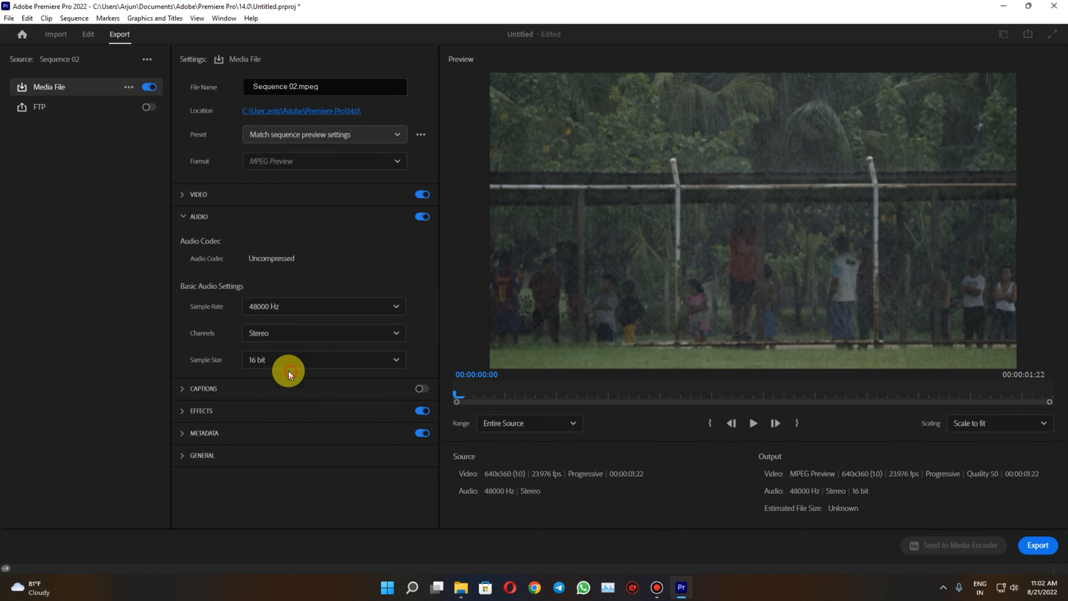
left_click(330, 151)
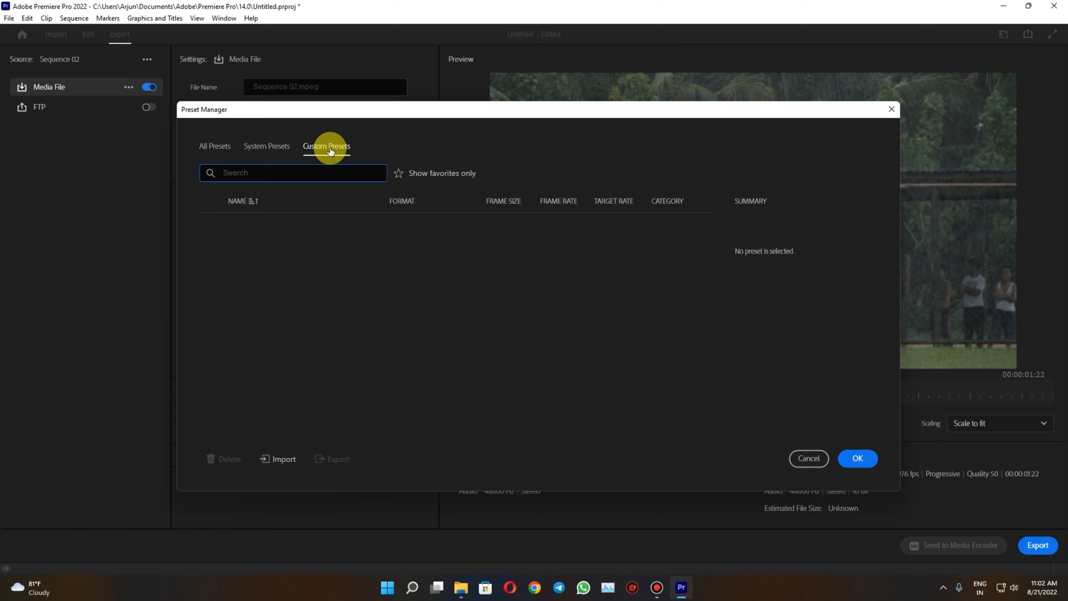
left_click(278, 146)
scroll(303, 319, "down", 10)
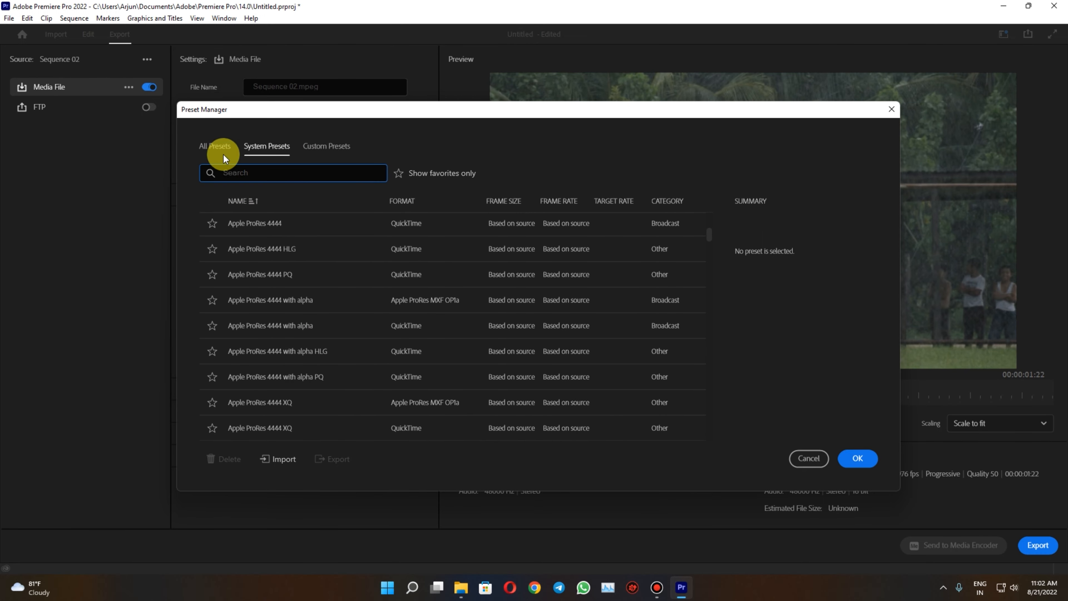
left_click(217, 148)
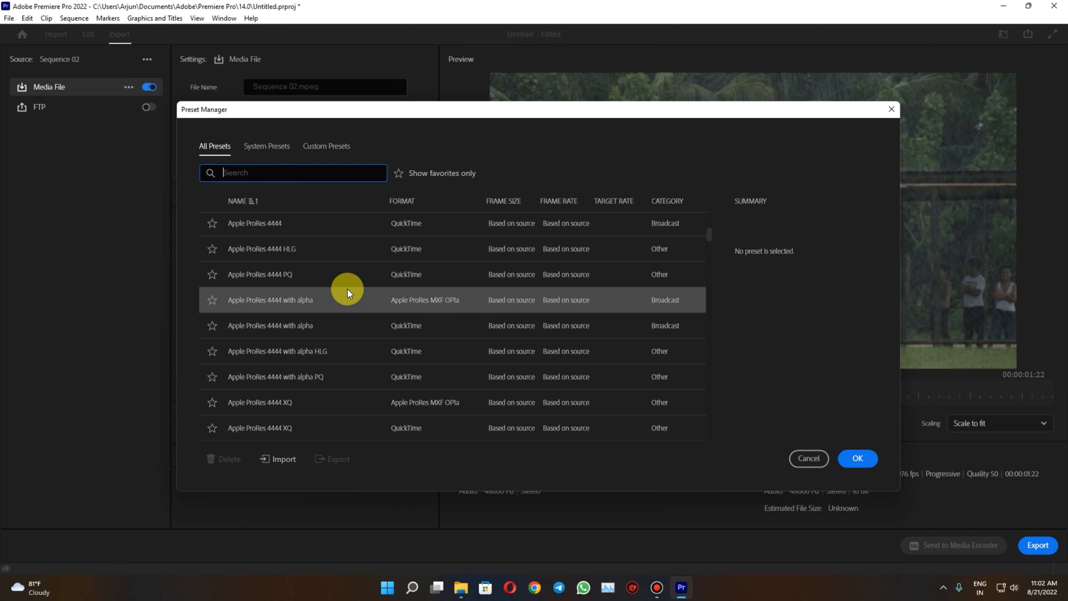
left_click(809, 458)
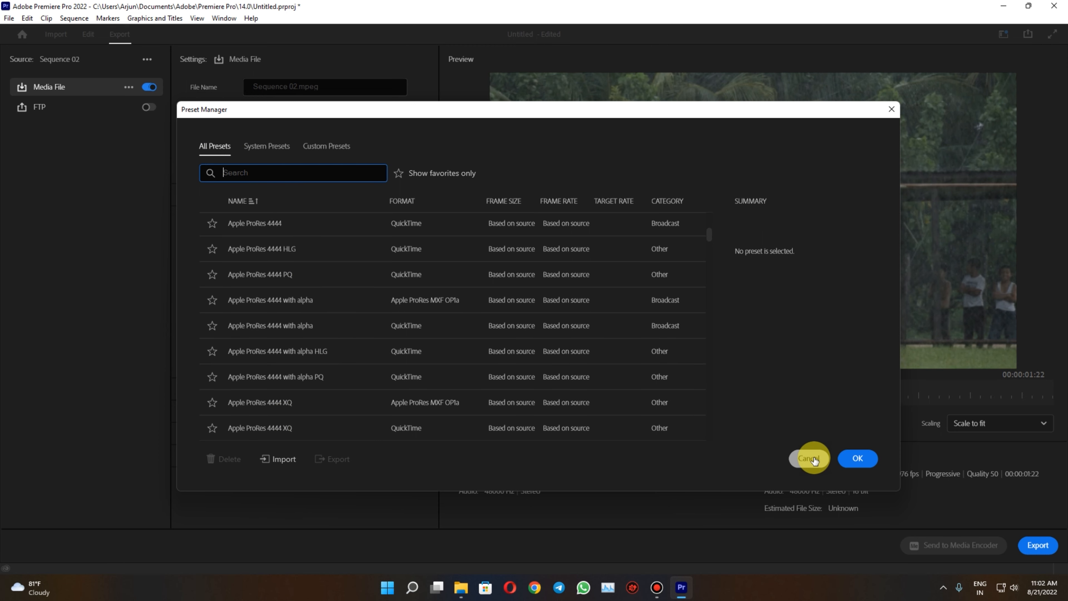